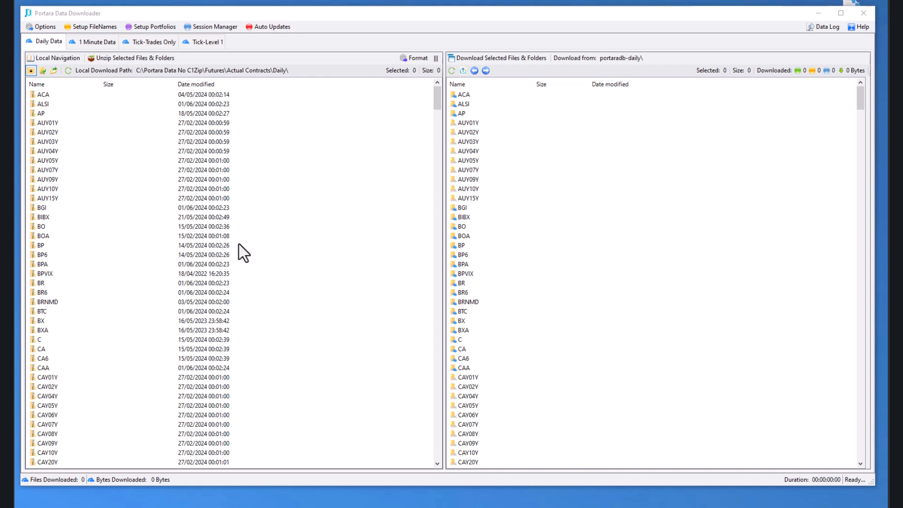
Open the auto unzip format grid for daily data and locate the CLA Crude Oil (Combined) row
{"action": "left_click", "coordinate": [413, 59]}
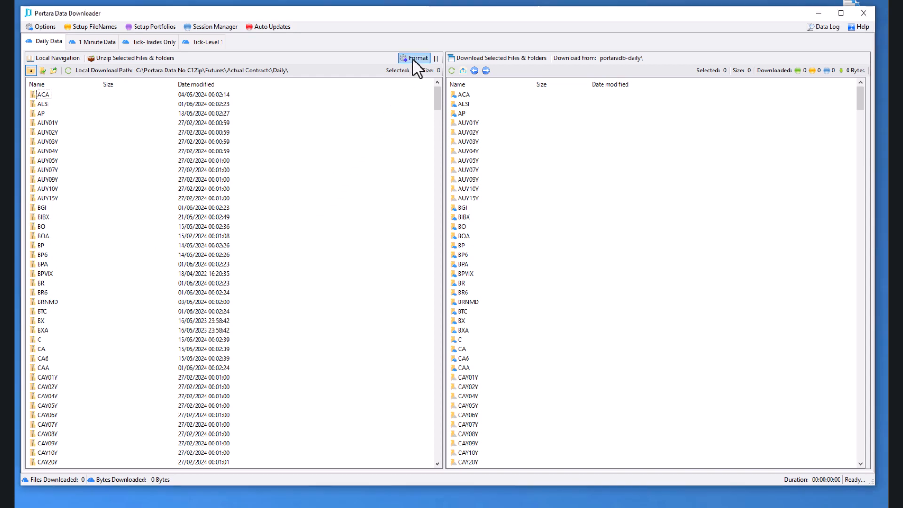
{"action": "left_click", "coordinate": [413, 58]}
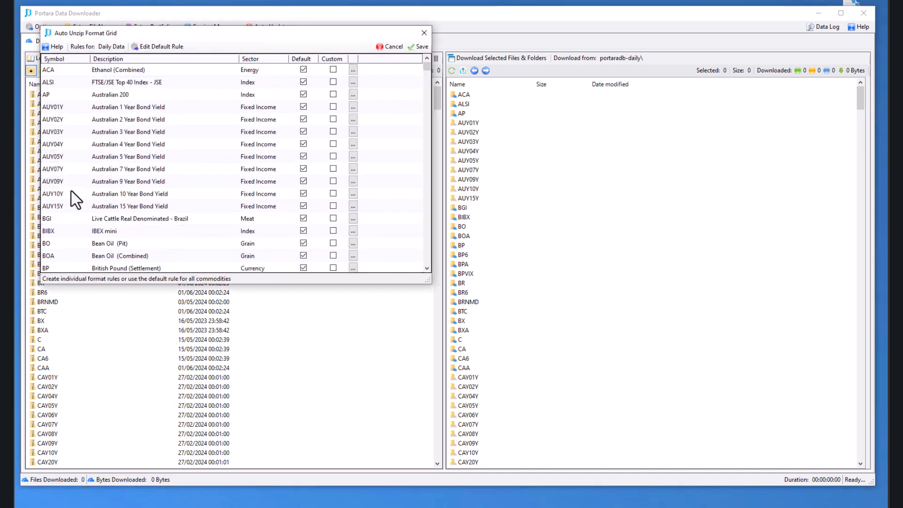
{"action": "scroll", "coordinate": [80, 230], "scroll_direction": "down", "scroll_amount": 20}
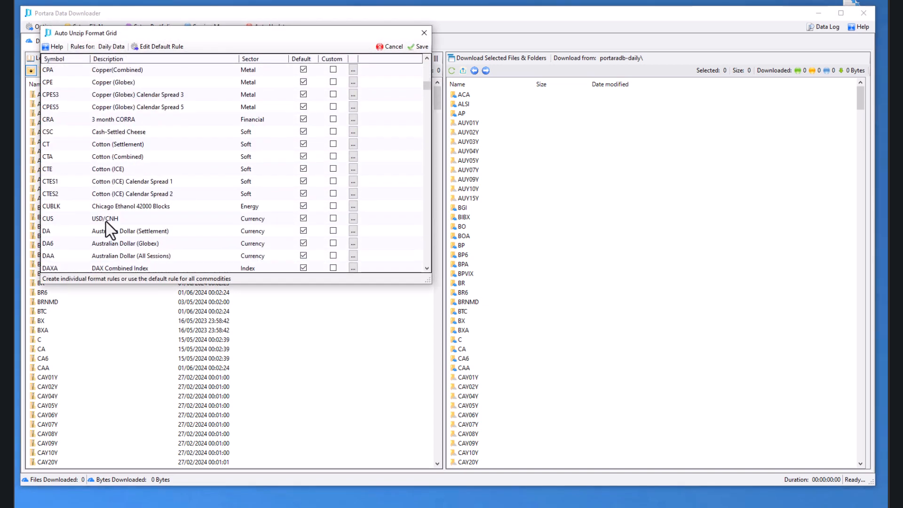
{"action": "scroll", "coordinate": [108, 229], "scroll_direction": "up", "scroll_amount": 1}
{"action": "scroll", "coordinate": [107, 229], "scroll_direction": "down", "scroll_amount": 2}
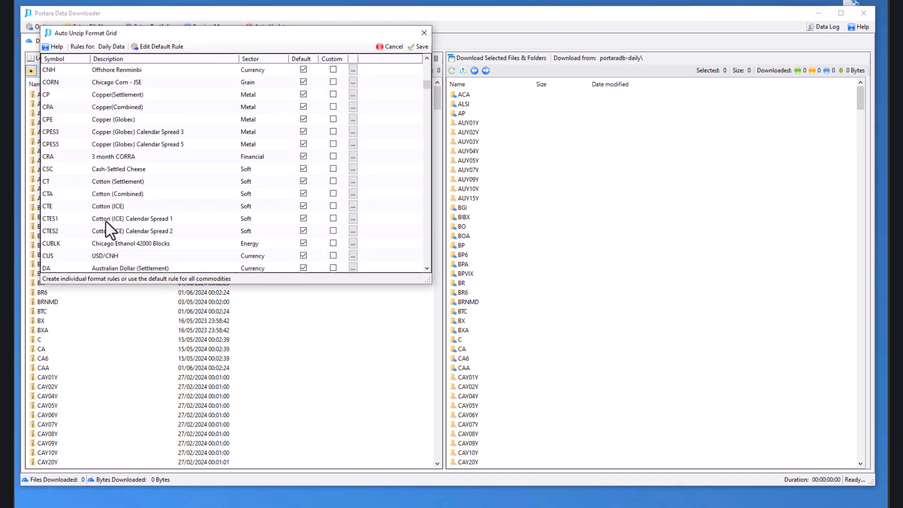
{"action": "scroll", "coordinate": [105, 221], "scroll_direction": "up", "scroll_amount": 5}
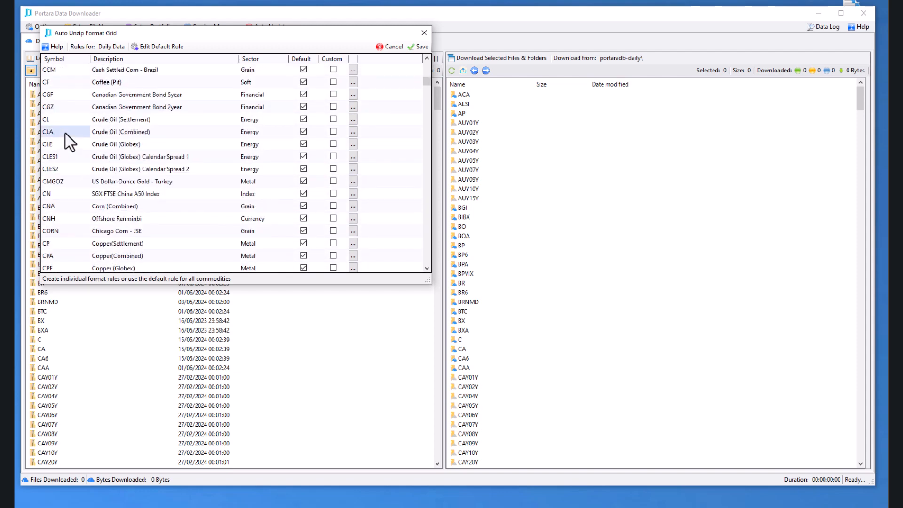
Create three clone commodities of CLA Crude Oil (Combined) in the format grid
{"action": "right_click", "coordinate": [65, 132]}
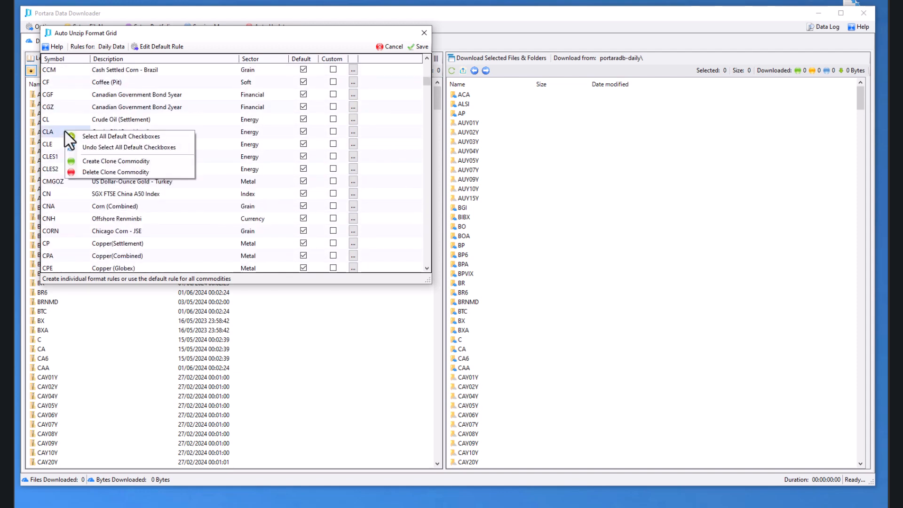
{"action": "left_click", "coordinate": [100, 162]}
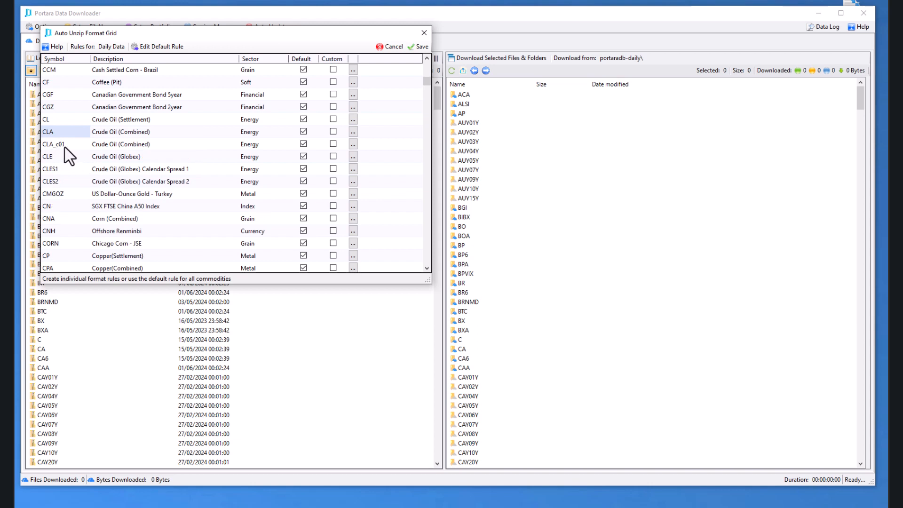
{"action": "right_click", "coordinate": [57, 131]}
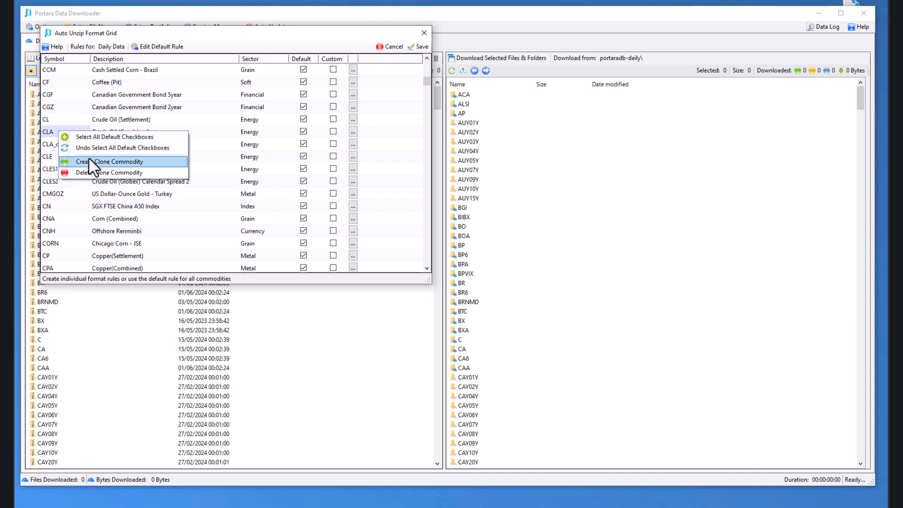
{"action": "left_click", "coordinate": [88, 158]}
{"action": "right_click", "coordinate": [72, 134]}
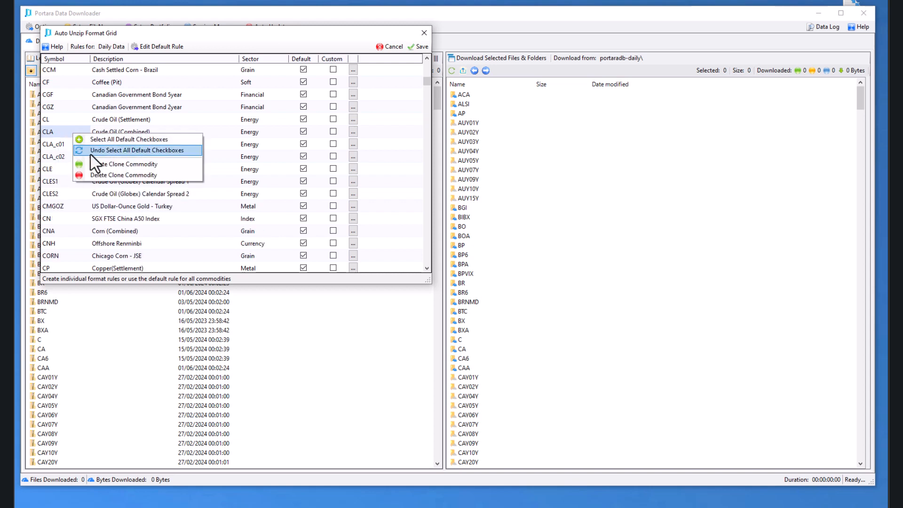
{"action": "left_click", "coordinate": [97, 164]}
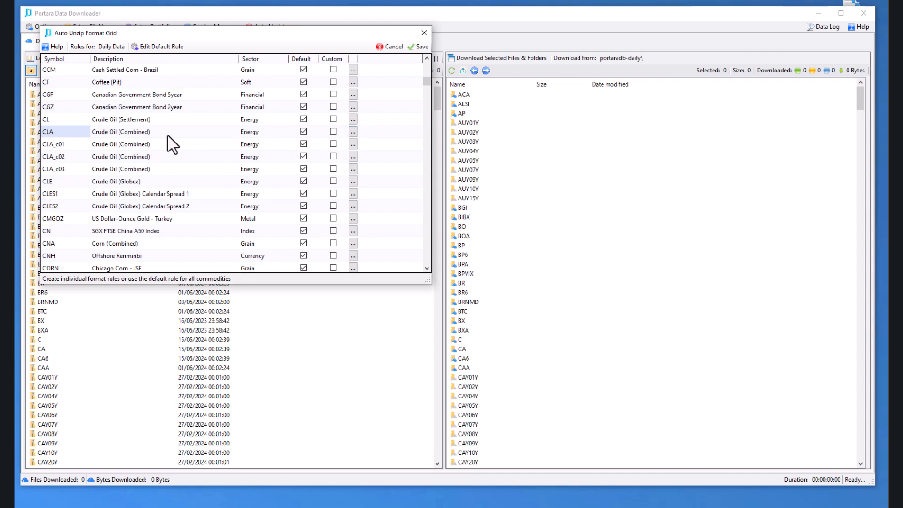
Examine the continuous data roll settings of the original CLA commodity, then leave its format rule without saving
{"action": "left_click", "coordinate": [353, 132]}
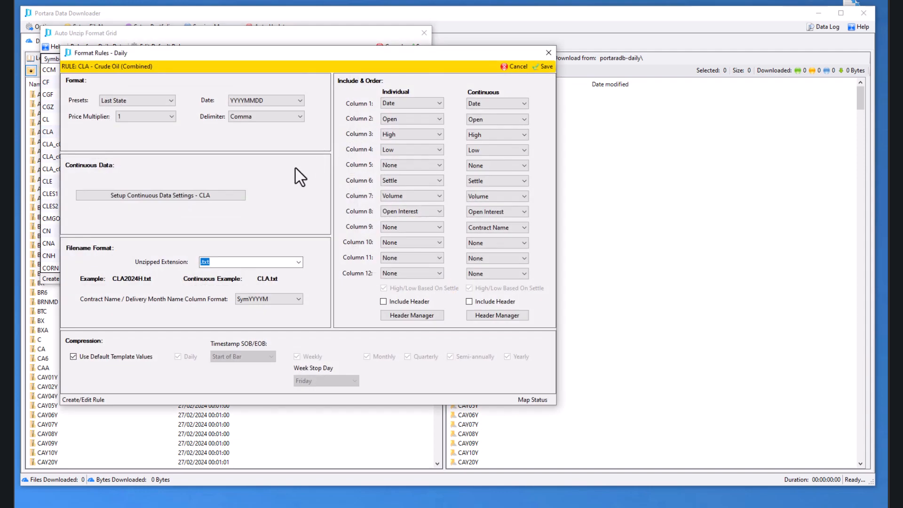
{"action": "left_click", "coordinate": [165, 206]}
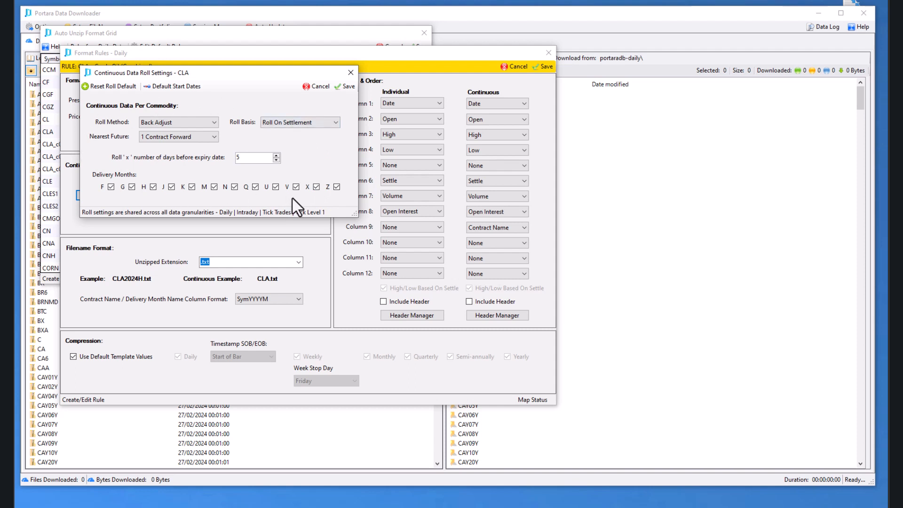
{"action": "left_click", "coordinate": [317, 86]}
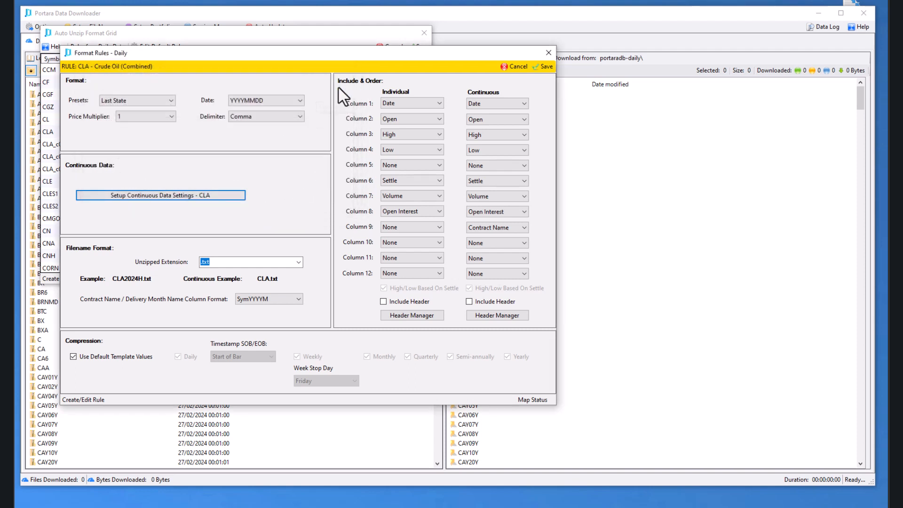
{"action": "left_click", "coordinate": [518, 67]}
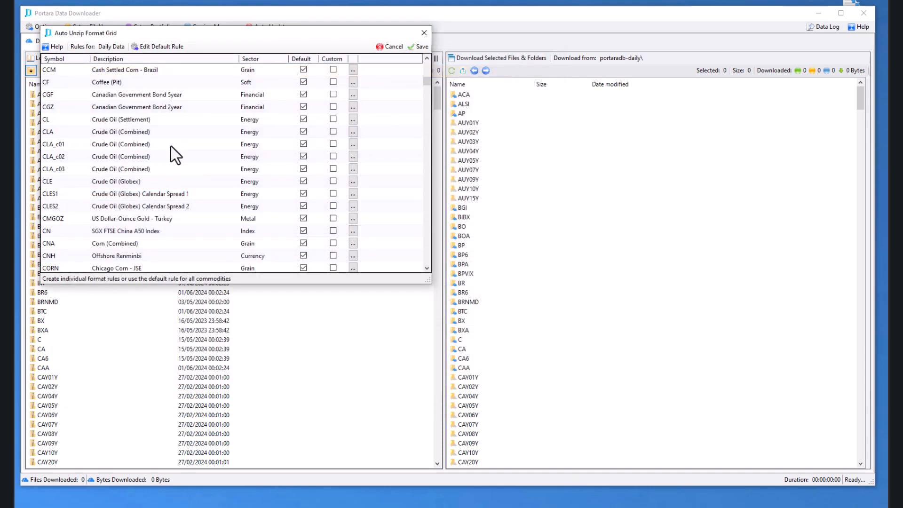
Examine the nearest future choices in the continuous data roll settings of clone CLA_c01, saving the settings and rule on exit
{"action": "left_click", "coordinate": [353, 144]}
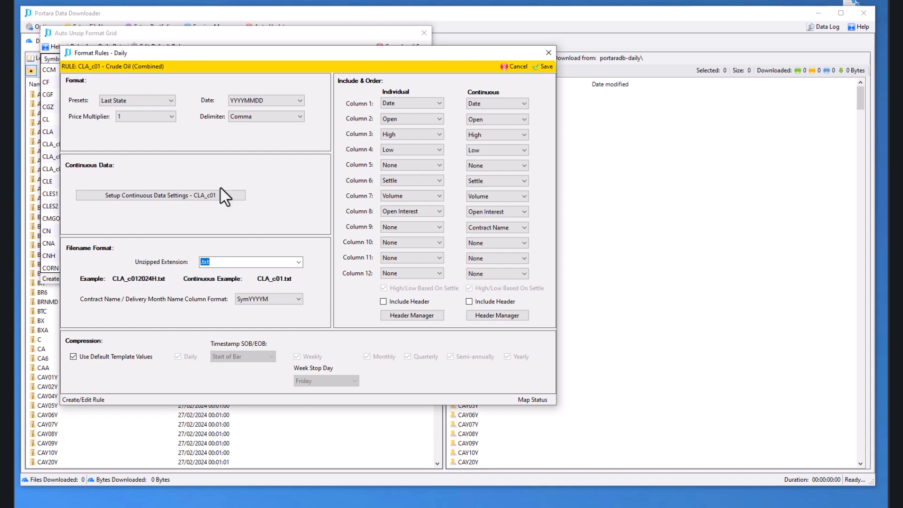
{"action": "left_click", "coordinate": [172, 204]}
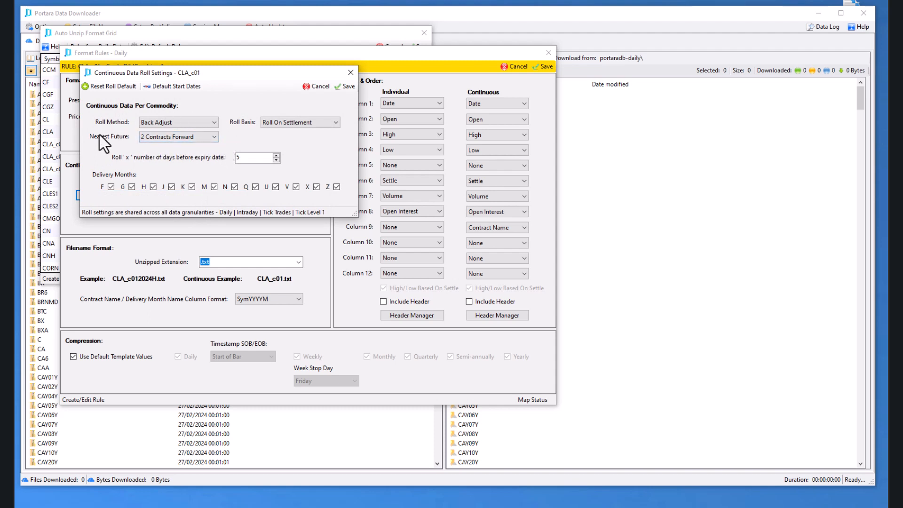
{"action": "left_click", "coordinate": [214, 137]}
{"action": "left_click", "coordinate": [247, 139]}
{"action": "left_click", "coordinate": [346, 86]}
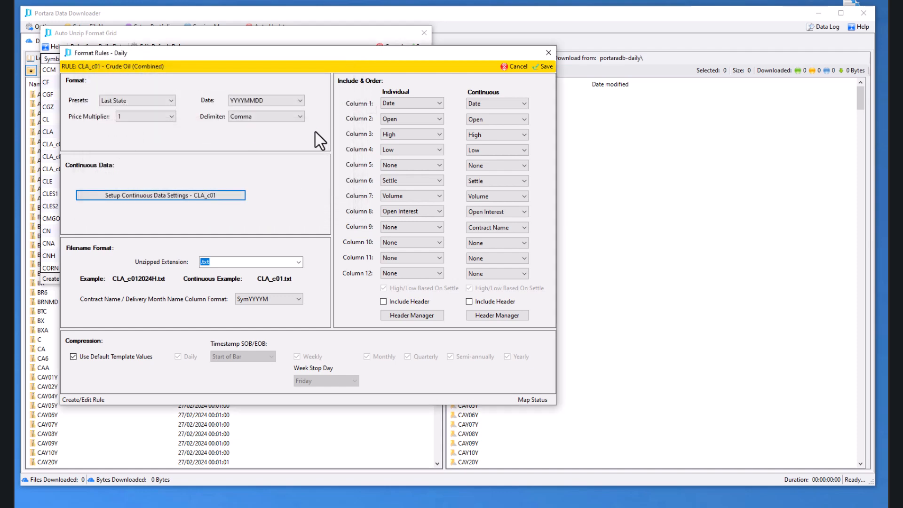
{"action": "left_click", "coordinate": [553, 67]}
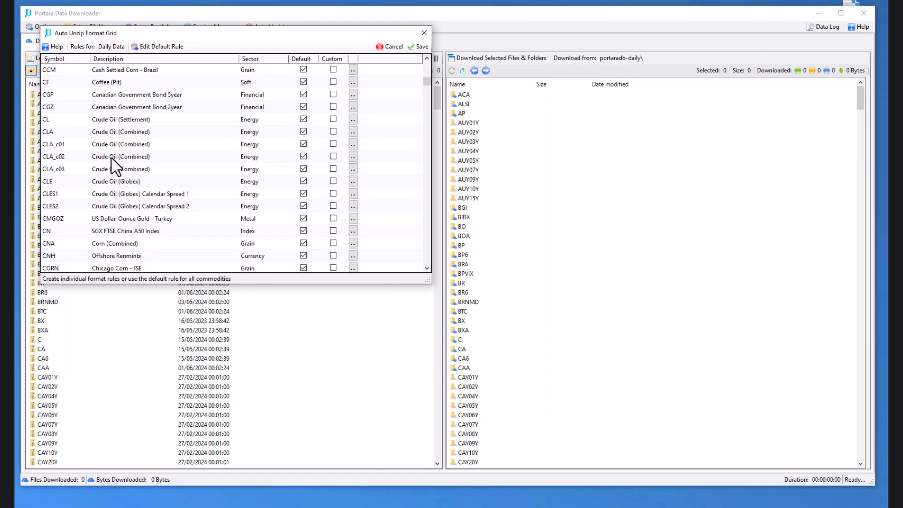
Examine the continuous data roll settings of clone CLA_c02, then leave its format rule without saving
{"action": "left_click", "coordinate": [352, 157]}
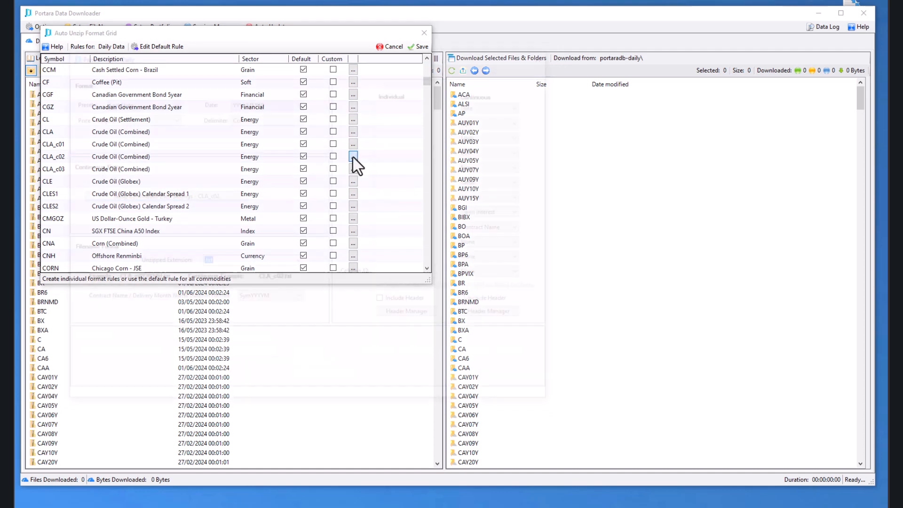
{"action": "left_click", "coordinate": [194, 197]}
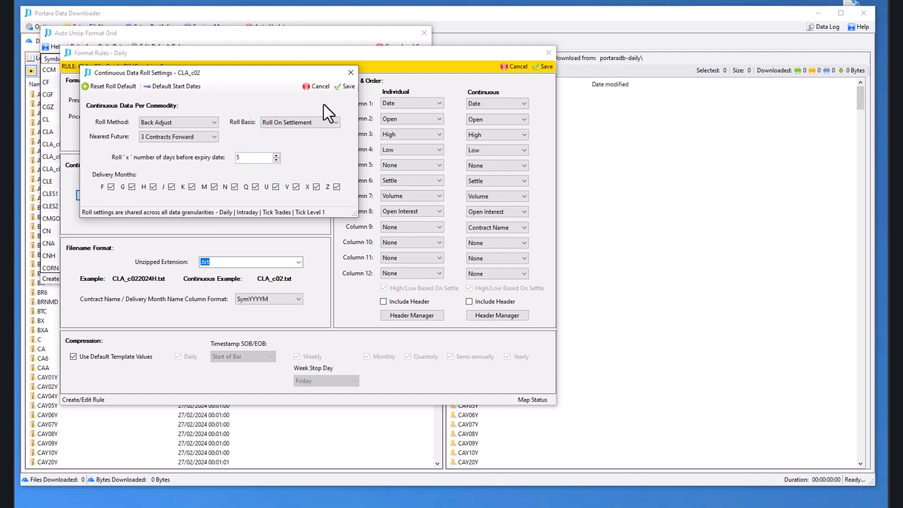
{"action": "left_click", "coordinate": [320, 86]}
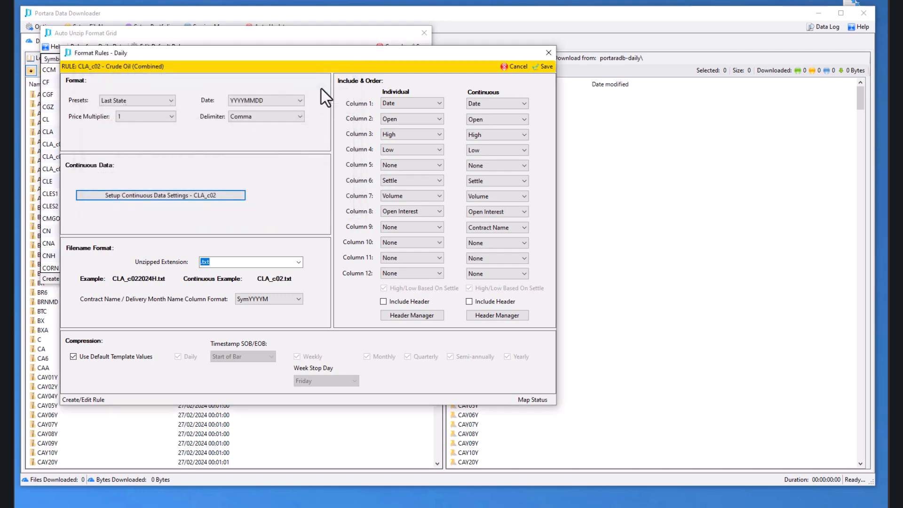
{"action": "left_click", "coordinate": [514, 66]}
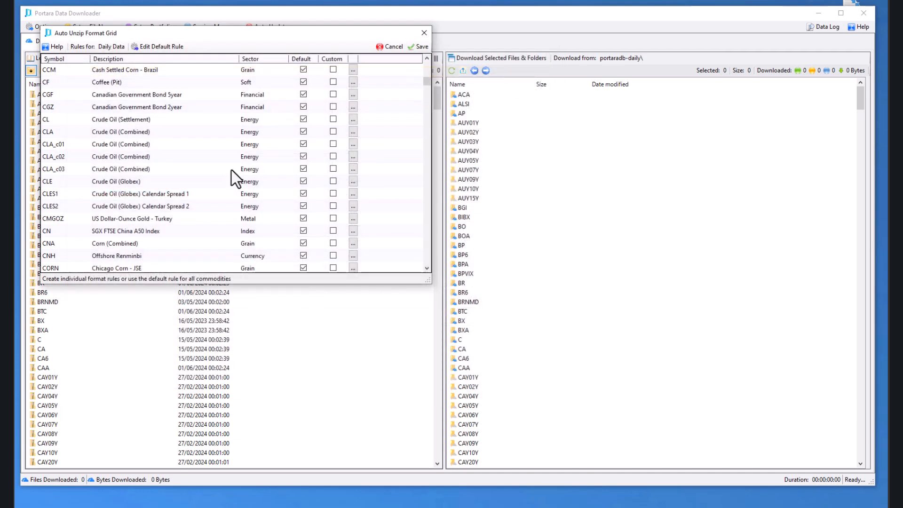
Delete the three CLA clone commodities from the format grid, starting with CLA_c03
{"action": "right_click", "coordinate": [63, 171]}
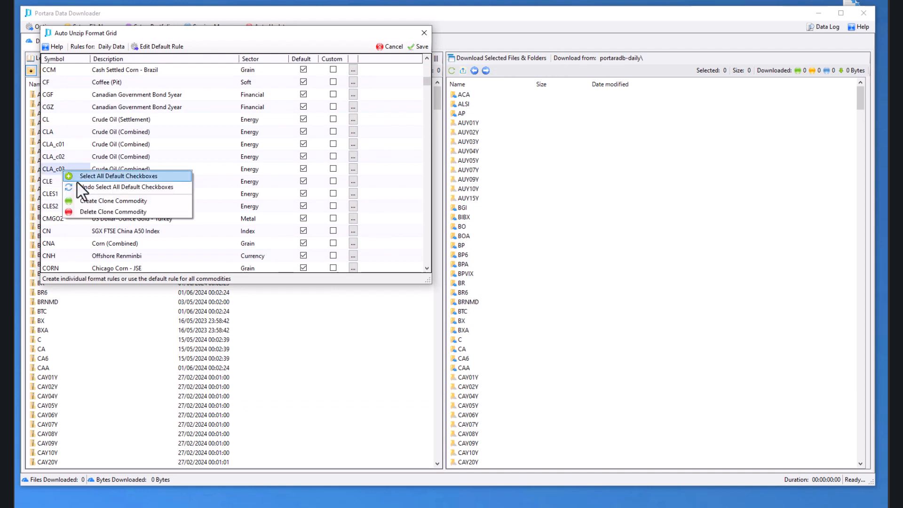
{"action": "left_click", "coordinate": [94, 208]}
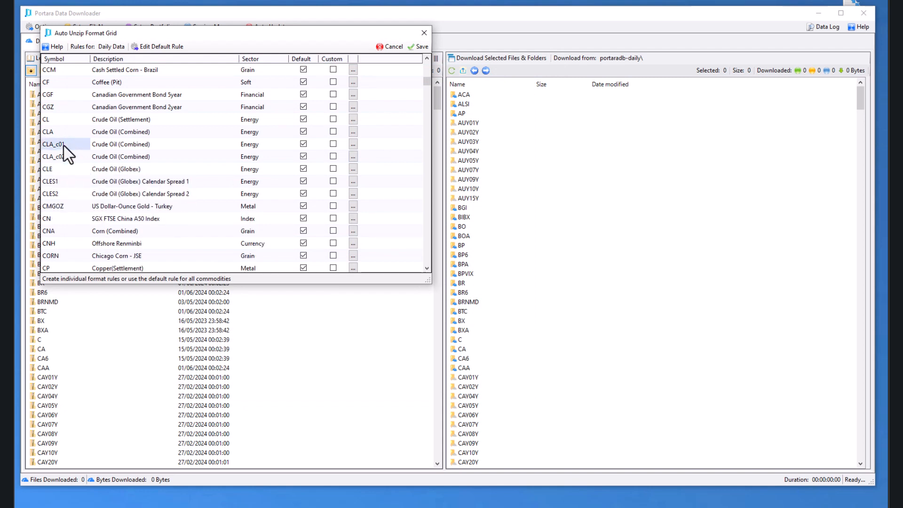
{"action": "right_click", "coordinate": [64, 146]}
{"action": "left_click", "coordinate": [87, 182]}
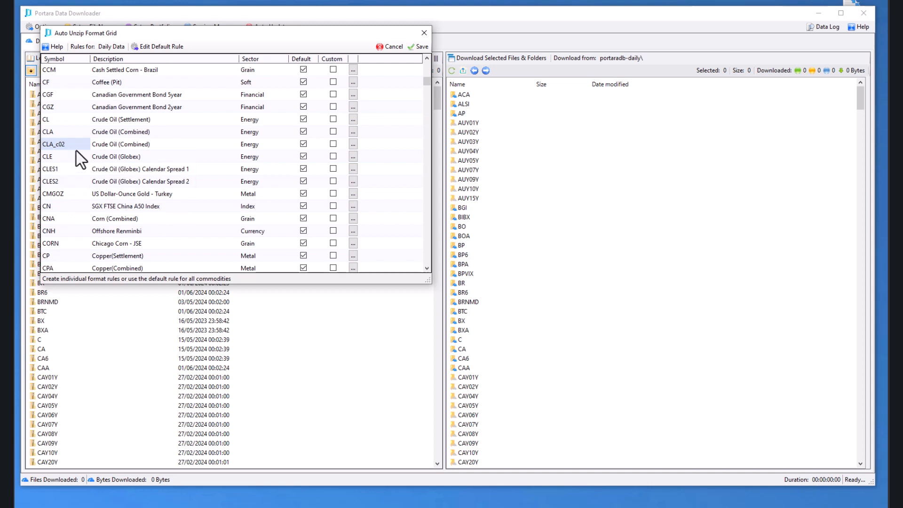
{"action": "right_click", "coordinate": [67, 143]}
{"action": "left_click", "coordinate": [97, 186]}
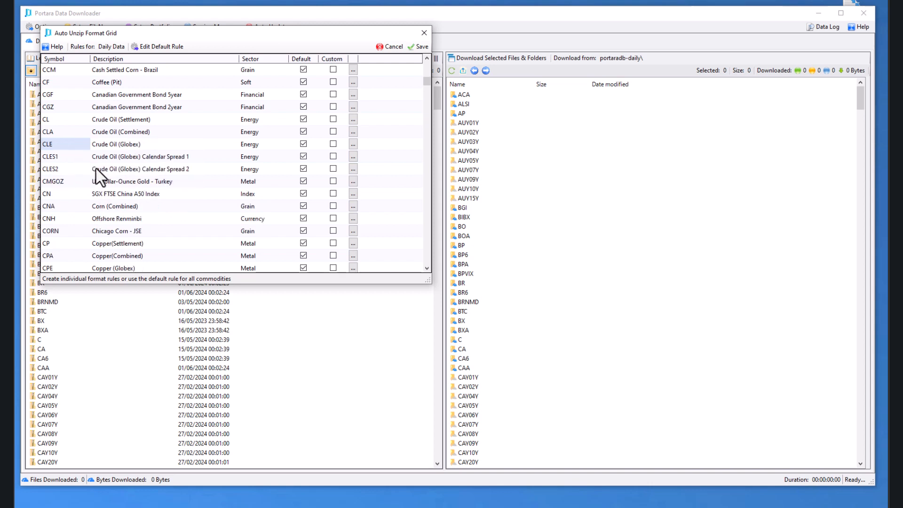
Clone the CLA Crude Oil (Combined) commodity three times again
{"action": "right_click", "coordinate": [56, 132]}
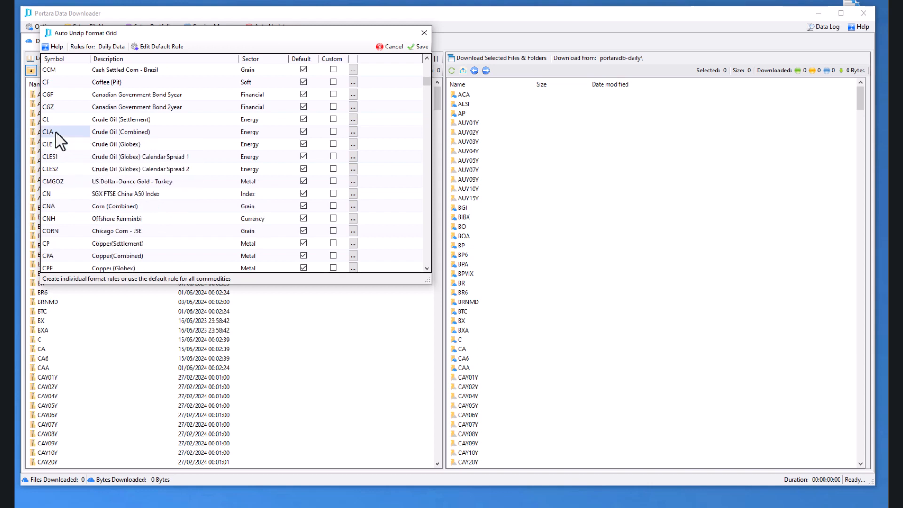
{"action": "left_click", "coordinate": [98, 162]}
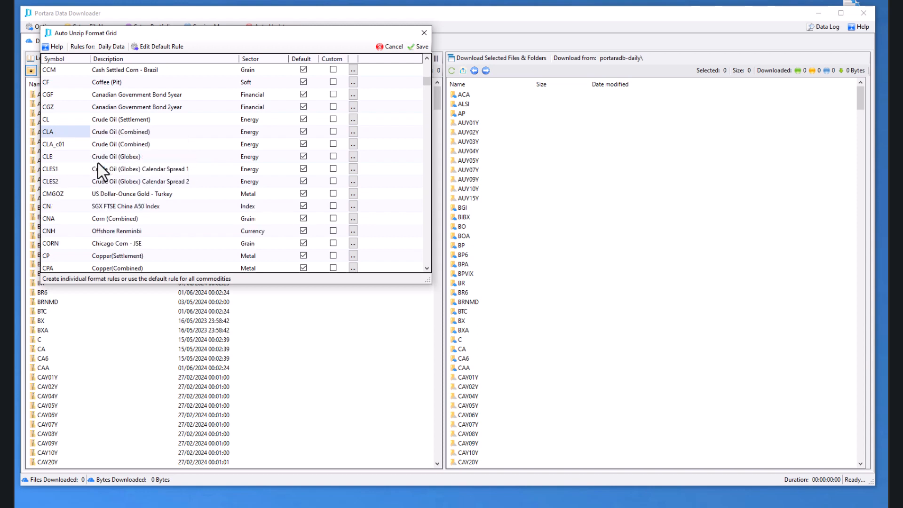
{"action": "right_click", "coordinate": [67, 140]}
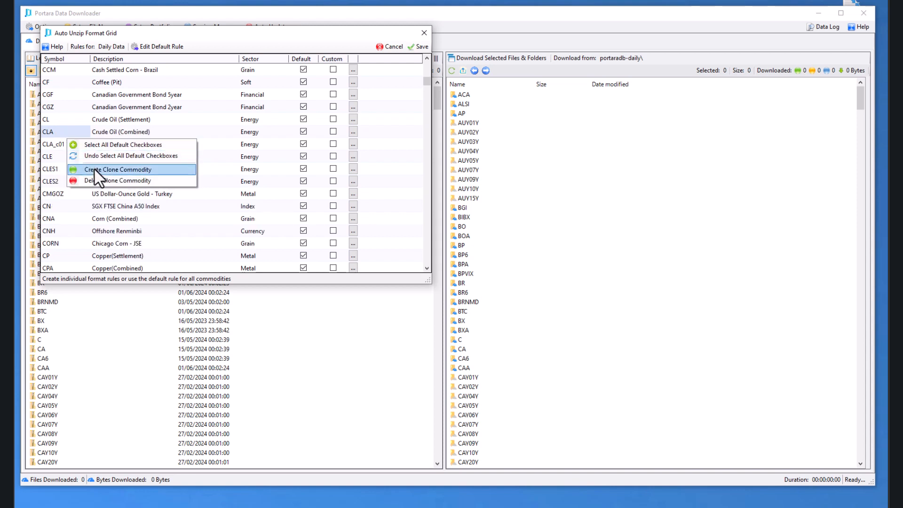
{"action": "left_click", "coordinate": [100, 170]}
{"action": "right_click", "coordinate": [70, 144]}
{"action": "left_click", "coordinate": [103, 174]}
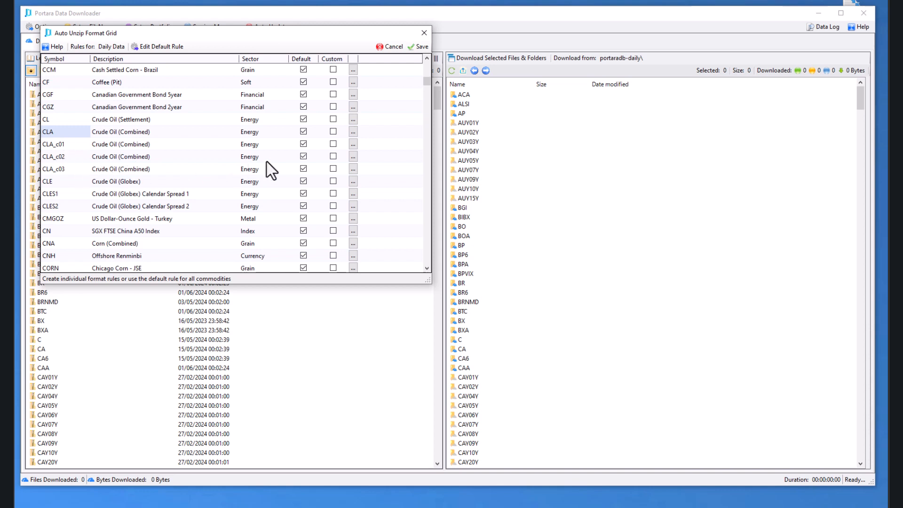
Set the nearest future of clone CLA_c01 to 7 Contracts Forward in its continuous data settings and save the format rule
{"action": "left_click", "coordinate": [352, 143]}
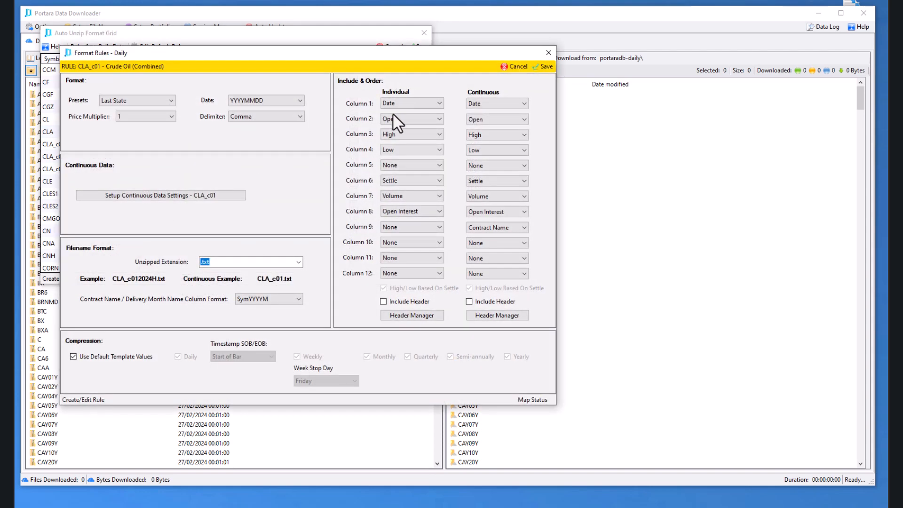
{"action": "left_click", "coordinate": [160, 200]}
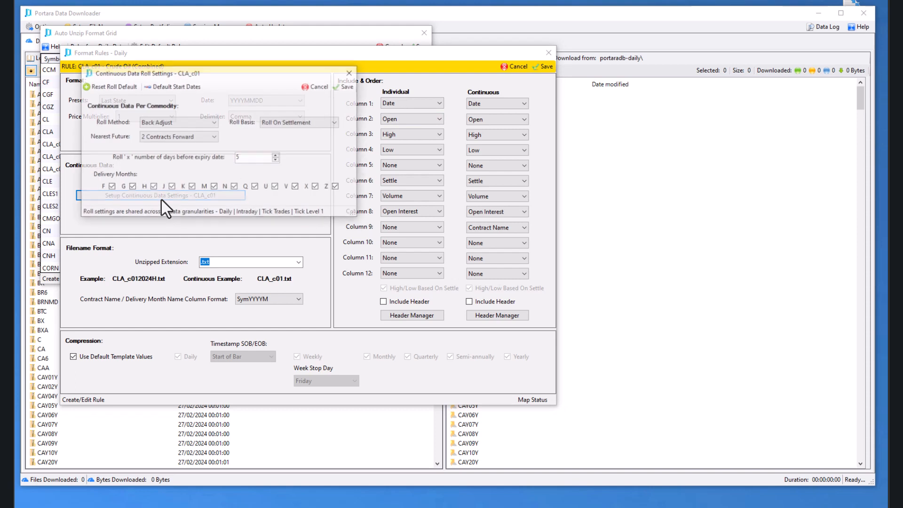
{"action": "left_click", "coordinate": [215, 137]}
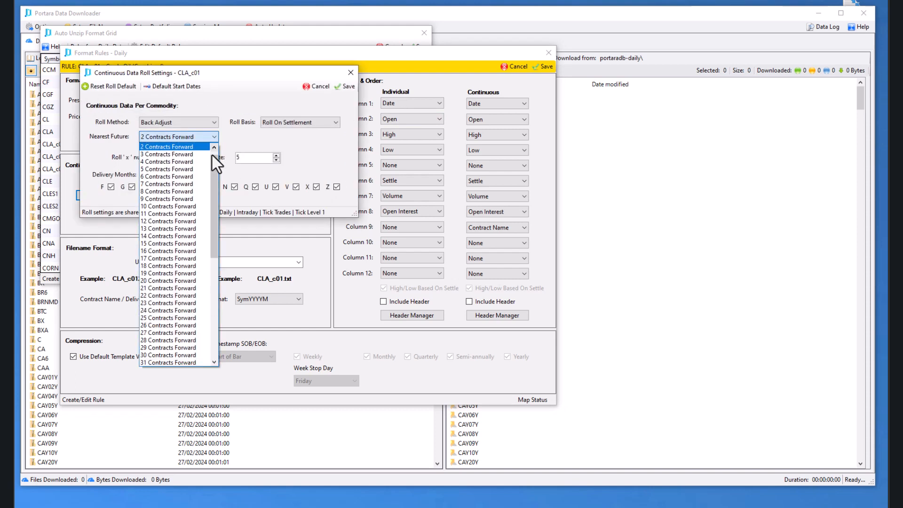
{"action": "left_click", "coordinate": [190, 191]}
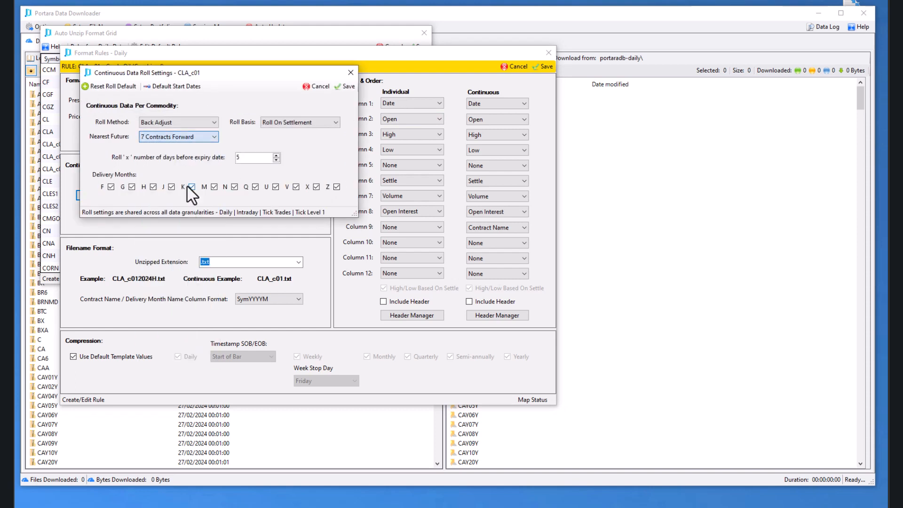
{"action": "left_click", "coordinate": [347, 85]}
{"action": "left_click", "coordinate": [542, 67]}
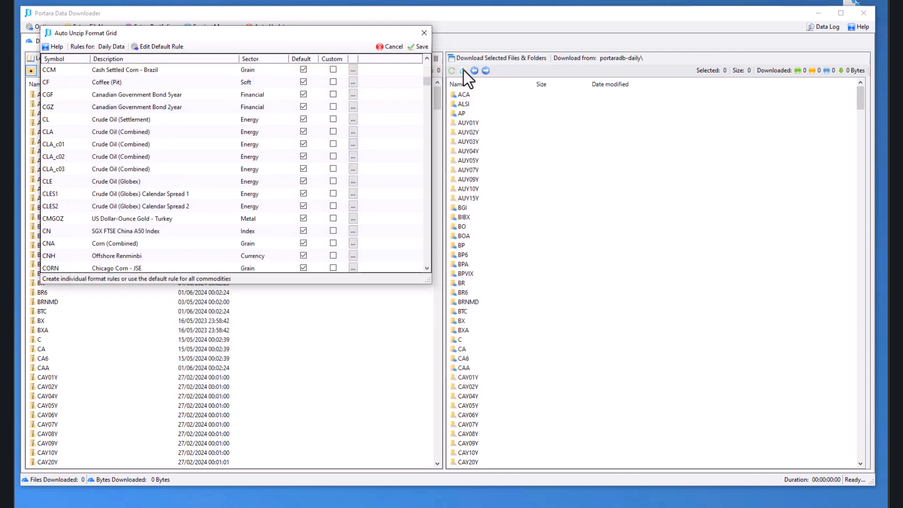
Delete the clone commodities CLA_c01, CLA_c02 and CLA_c03 one after another from the format grid
{"action": "right_click", "coordinate": [60, 145]}
{"action": "left_click", "coordinate": [50, 144]}
{"action": "right_click", "coordinate": [50, 145]}
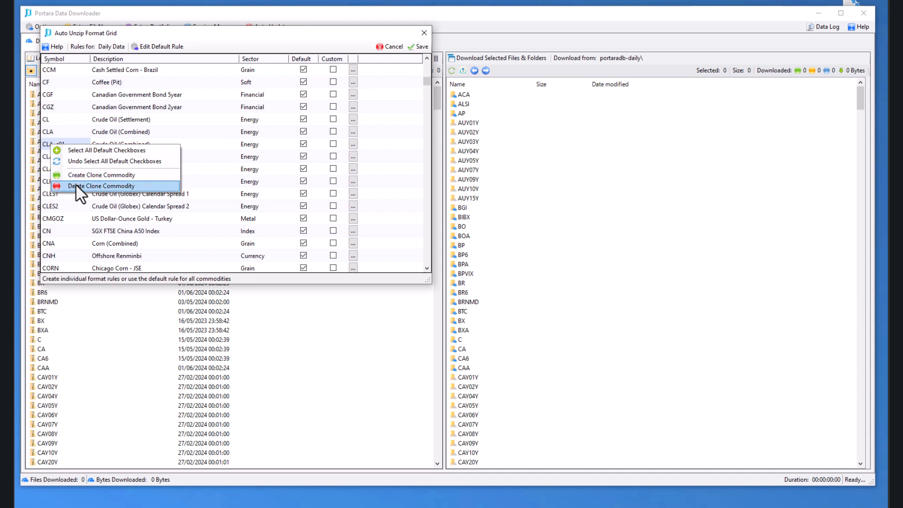
{"action": "left_click", "coordinate": [75, 184]}
{"action": "right_click", "coordinate": [62, 145]}
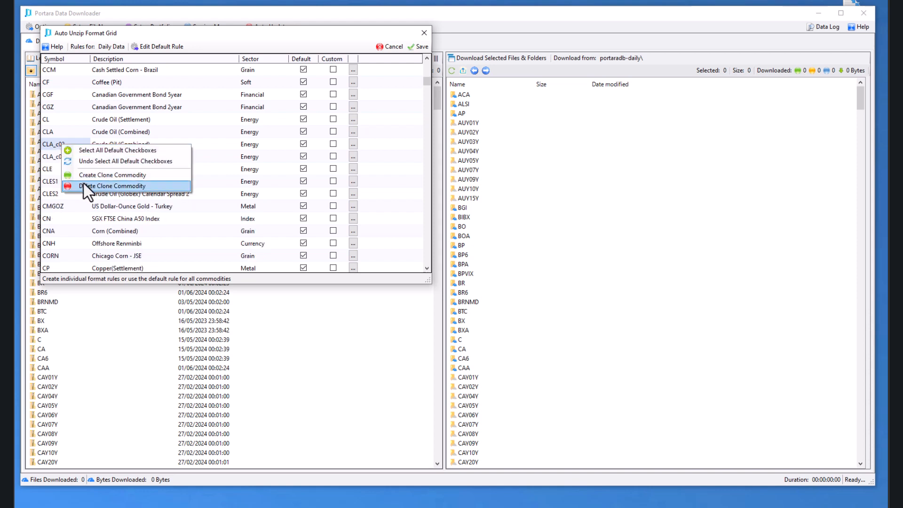
{"action": "left_click", "coordinate": [84, 185]}
{"action": "right_click", "coordinate": [67, 146]}
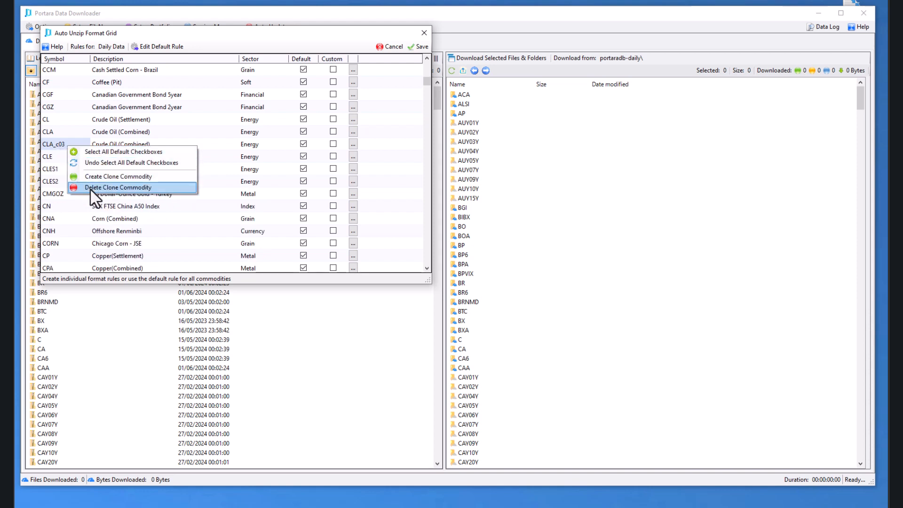
{"action": "left_click", "coordinate": [91, 188]}
Recreate three clones of the CLA Crude Oil (Combined) commodity in the format grid
{"action": "right_click", "coordinate": [63, 133]}
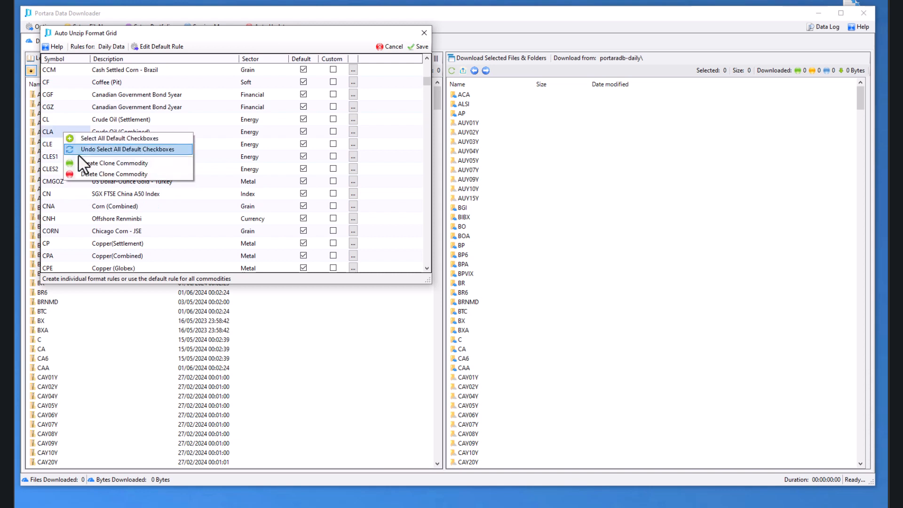
{"action": "left_click", "coordinate": [84, 162]}
{"action": "right_click", "coordinate": [71, 139]}
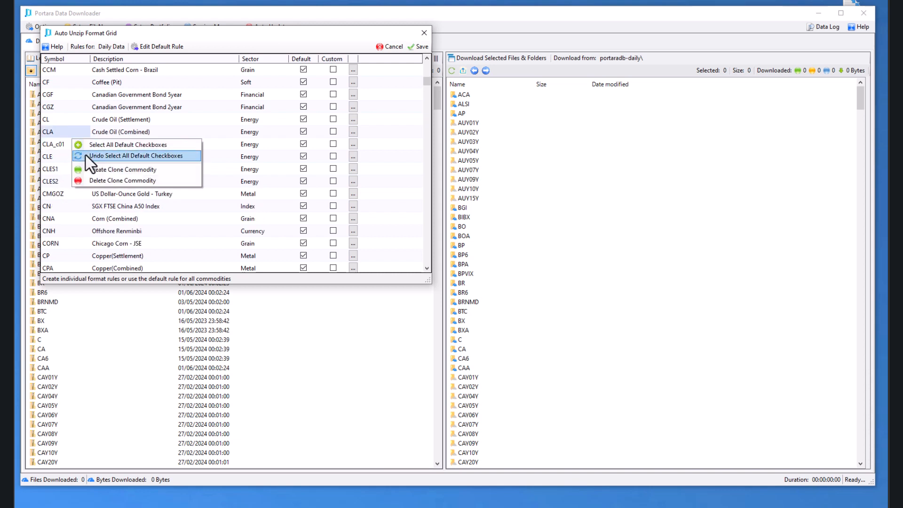
{"action": "left_click", "coordinate": [89, 169]}
{"action": "right_click", "coordinate": [71, 141]}
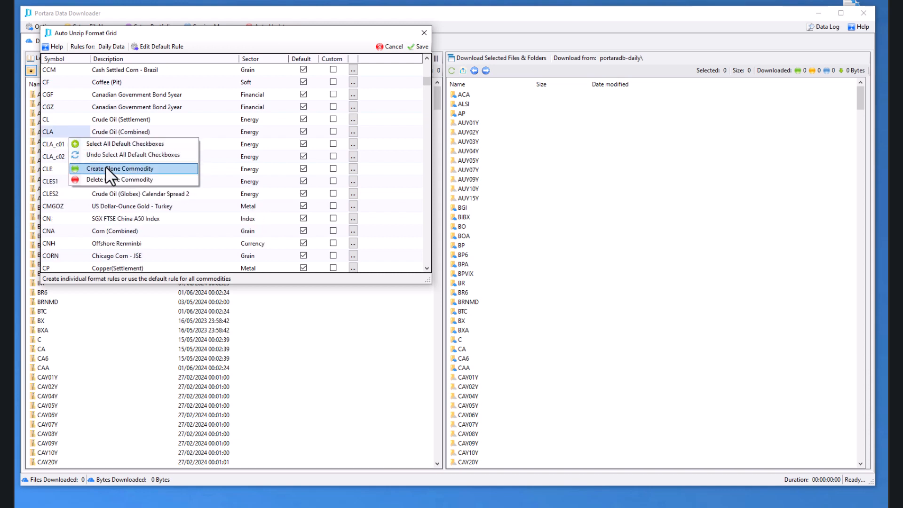
{"action": "left_click", "coordinate": [92, 169]}
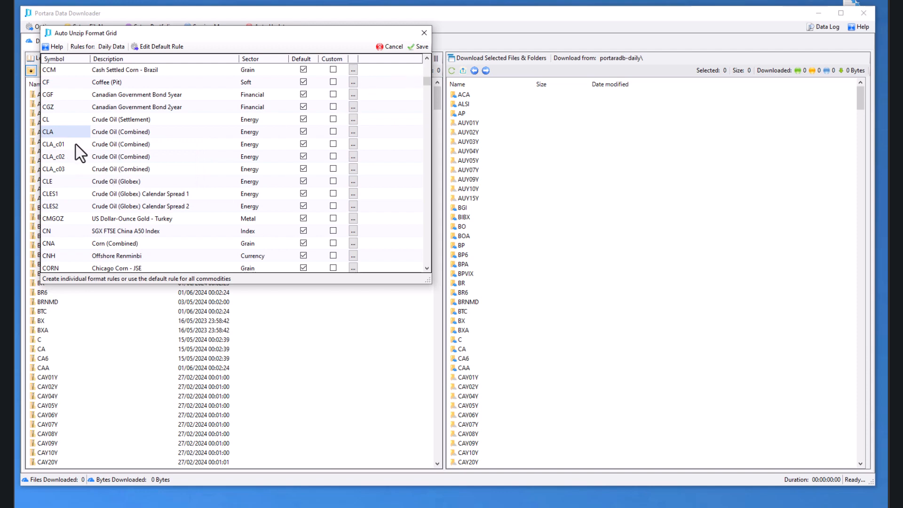
Set the nearest future of clone CLA_c01 to 2 Contracts Forward, then save its format rule and the format grid
{"action": "left_click", "coordinate": [352, 143]}
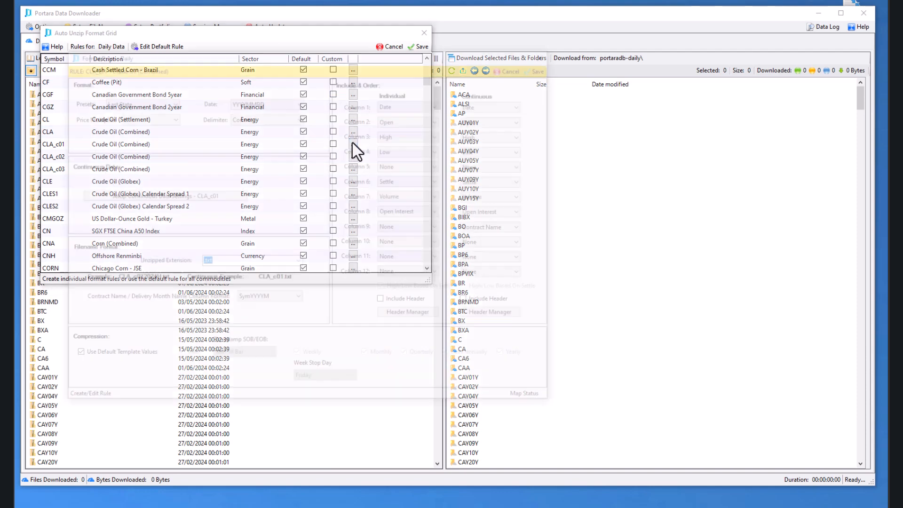
{"action": "left_click", "coordinate": [205, 194]}
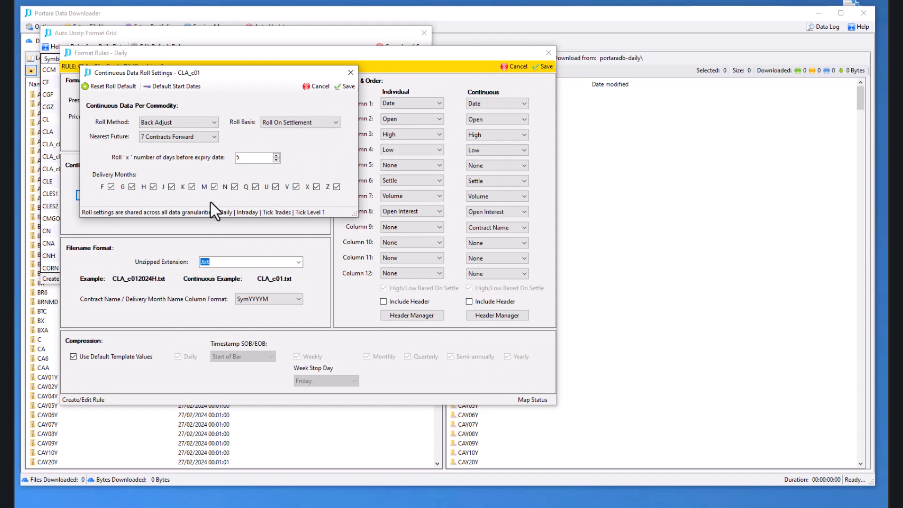
{"action": "left_click", "coordinate": [199, 136]}
{"action": "scroll", "coordinate": [203, 156], "scroll_direction": "up", "scroll_amount": 2}
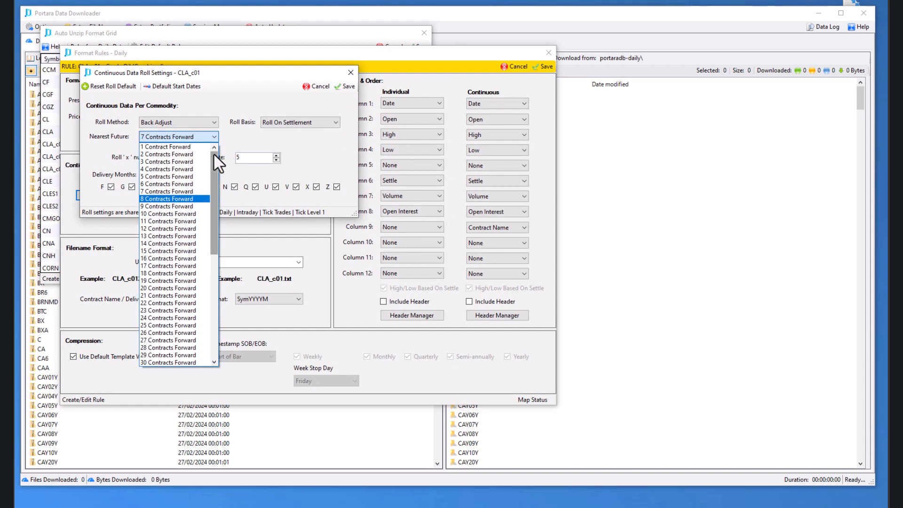
{"action": "left_click", "coordinate": [187, 154]}
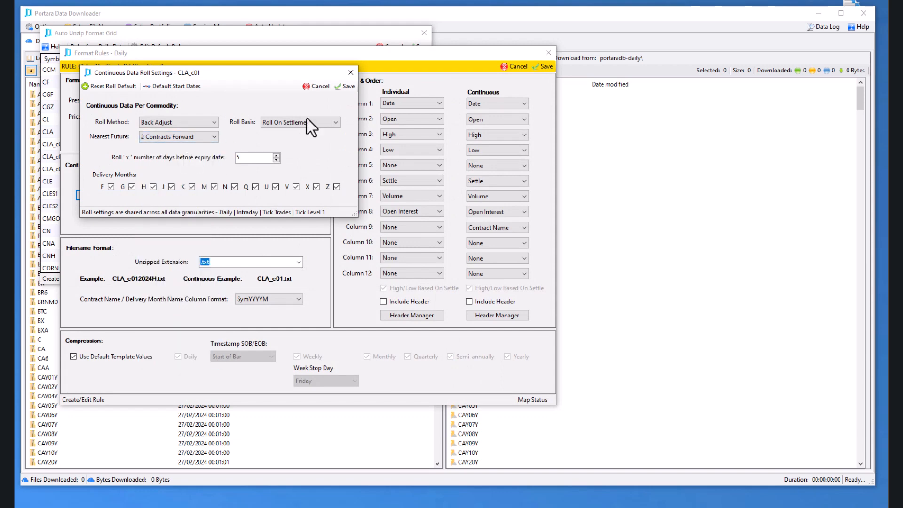
{"action": "left_click", "coordinate": [348, 86]}
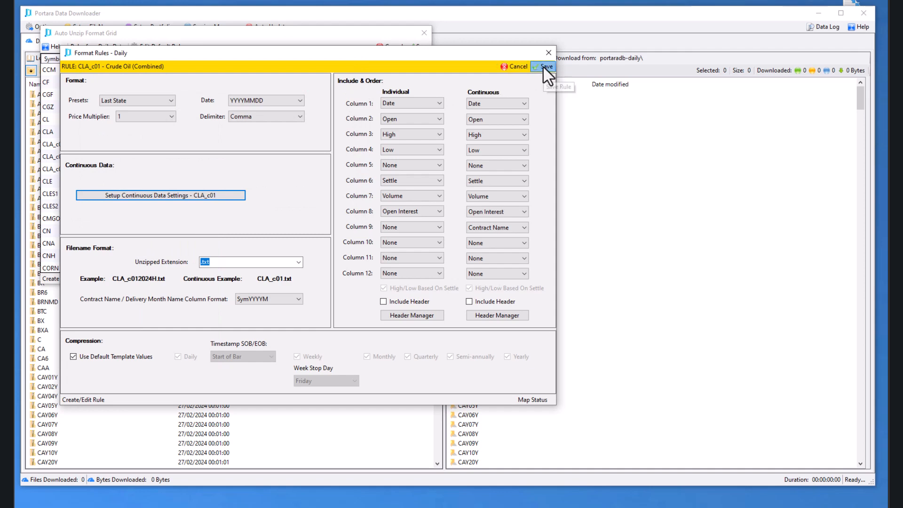
{"action": "left_click", "coordinate": [543, 66]}
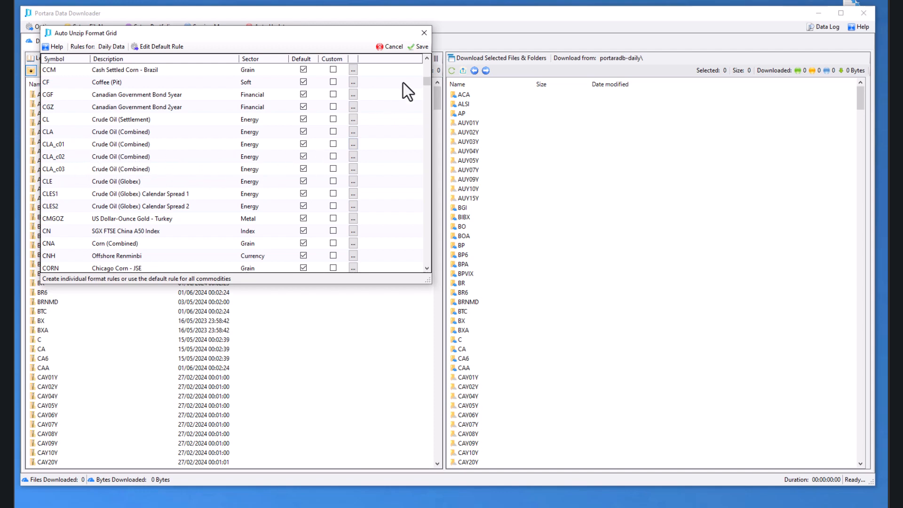
{"action": "left_click", "coordinate": [421, 46]}
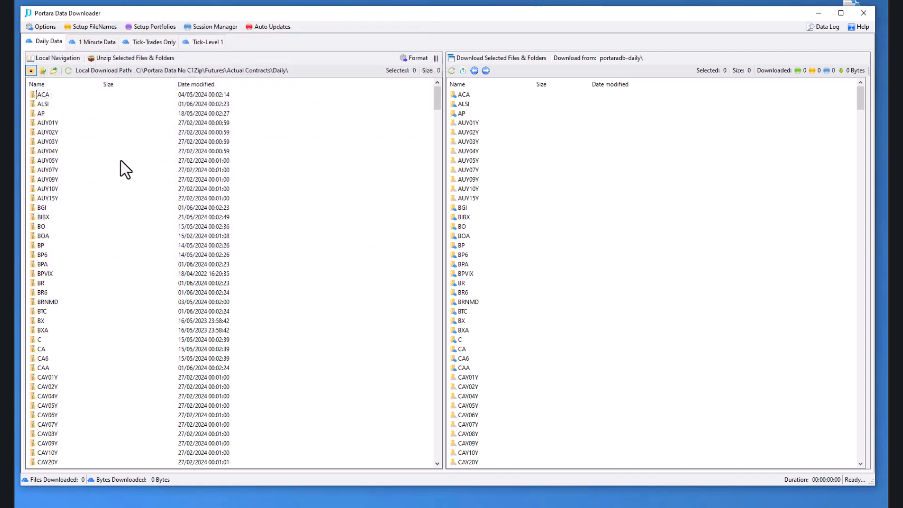
Set the start date for continuous extractions to 01 January 2022 in the advanced settings
{"action": "left_click", "coordinate": [436, 58]}
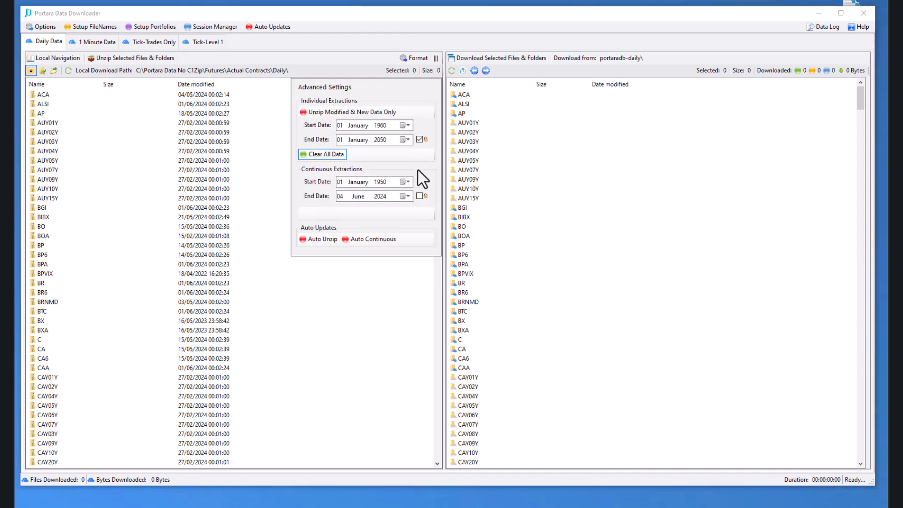
{"action": "left_click", "coordinate": [381, 186]}
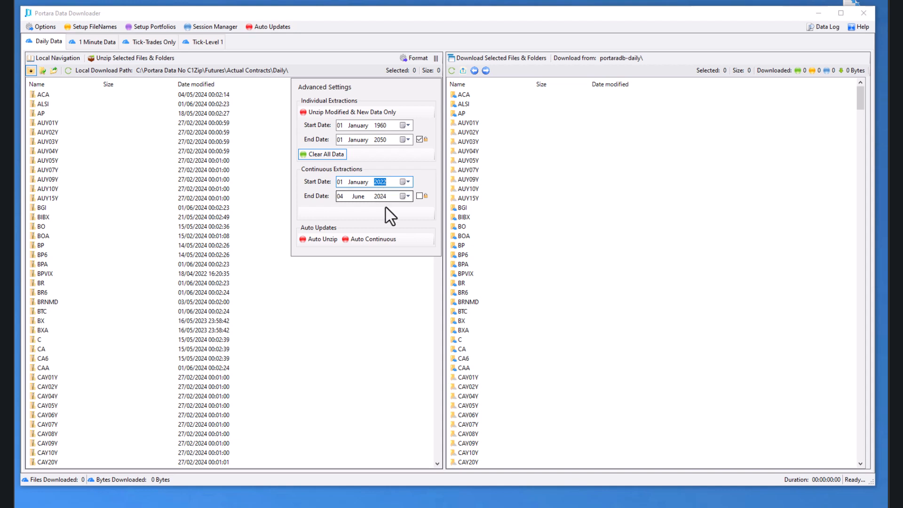
{"action": "left_click", "coordinate": [370, 305]}
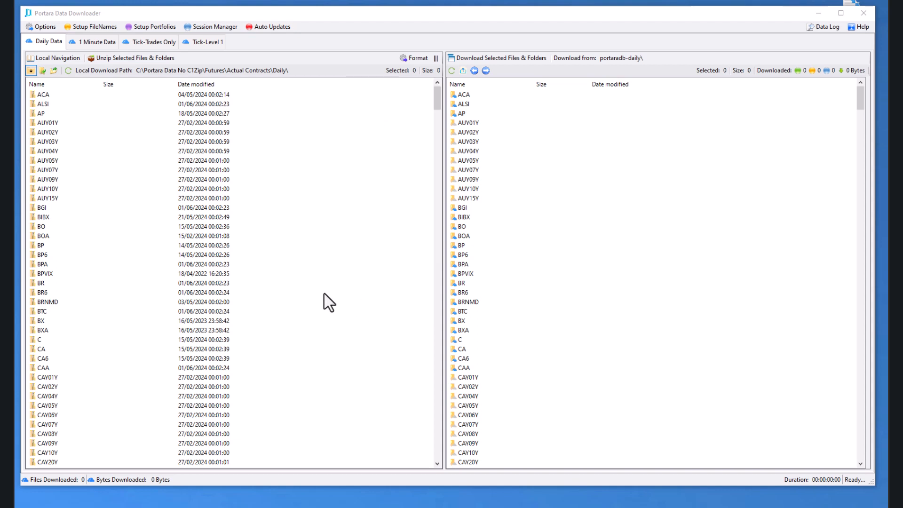
Compare the CLA entries in the local daily data list with the CLA clones in the format grid, then leave the grid without saving
{"action": "scroll", "coordinate": [101, 351], "scroll_direction": "down", "scroll_amount": 5}
{"action": "scroll", "coordinate": [97, 352], "scroll_direction": "down", "scroll_amount": 4}
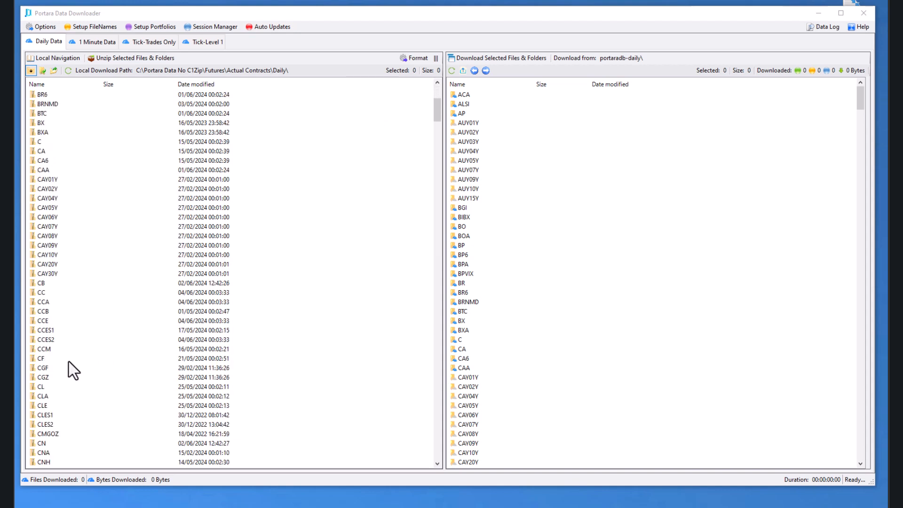
{"action": "scroll", "coordinate": [232, 272], "scroll_direction": "up", "scroll_amount": 2}
{"action": "left_click", "coordinate": [412, 59]}
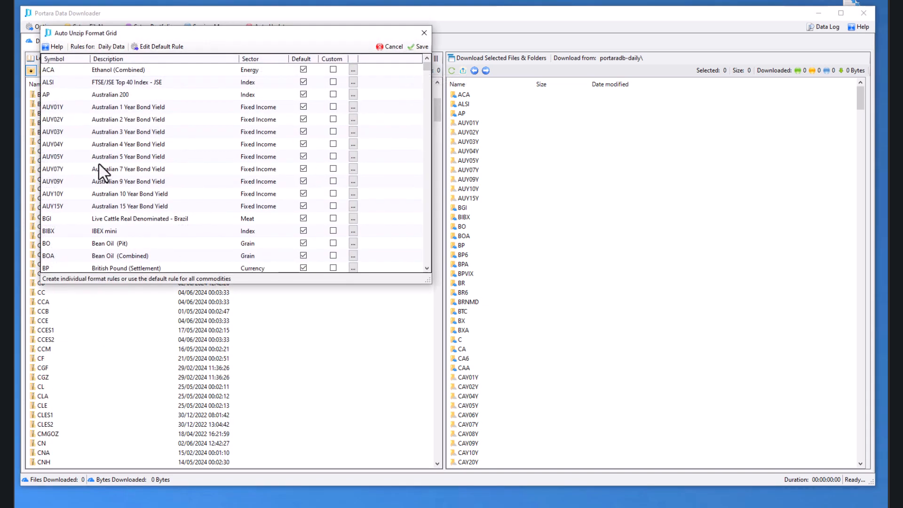
{"action": "scroll", "coordinate": [95, 184], "scroll_direction": "down", "scroll_amount": 5}
{"action": "scroll", "coordinate": [95, 184], "scroll_direction": "down", "scroll_amount": 3}
{"action": "scroll", "coordinate": [95, 185], "scroll_direction": "up", "scroll_amount": 3}
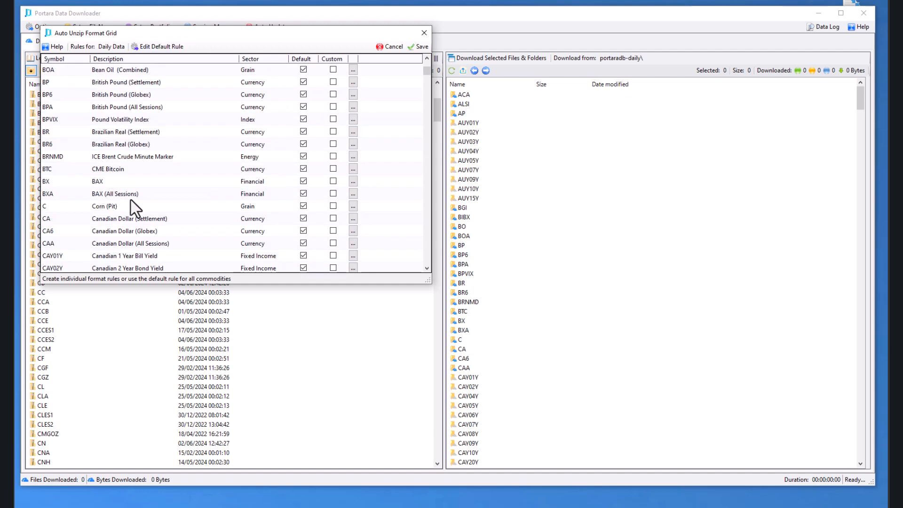
{"action": "scroll", "coordinate": [130, 200], "scroll_direction": "down", "scroll_amount": 10}
{"action": "scroll", "coordinate": [132, 207], "scroll_direction": "down", "scroll_amount": 1}
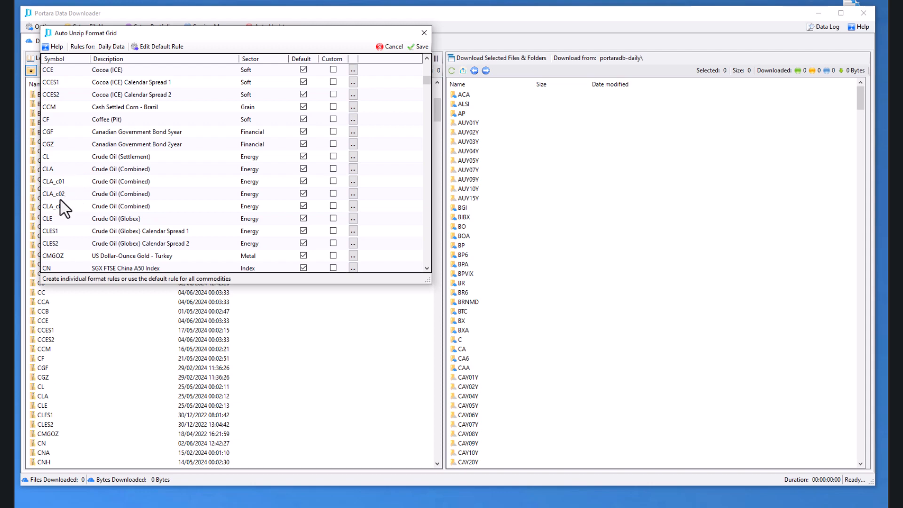
{"action": "left_click", "coordinate": [385, 46]}
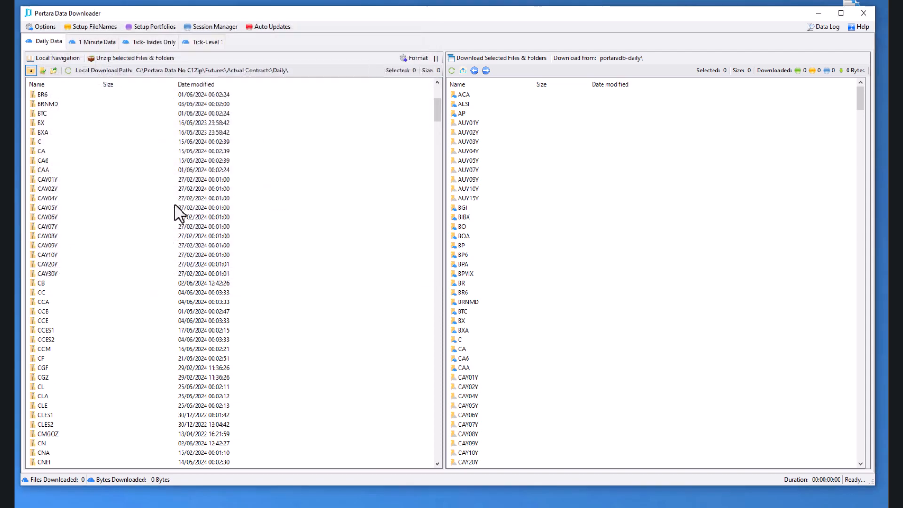
Create continuous data for the CLA commodity selected in the local daily data list
{"action": "scroll", "coordinate": [64, 350], "scroll_direction": "down", "scroll_amount": 2}
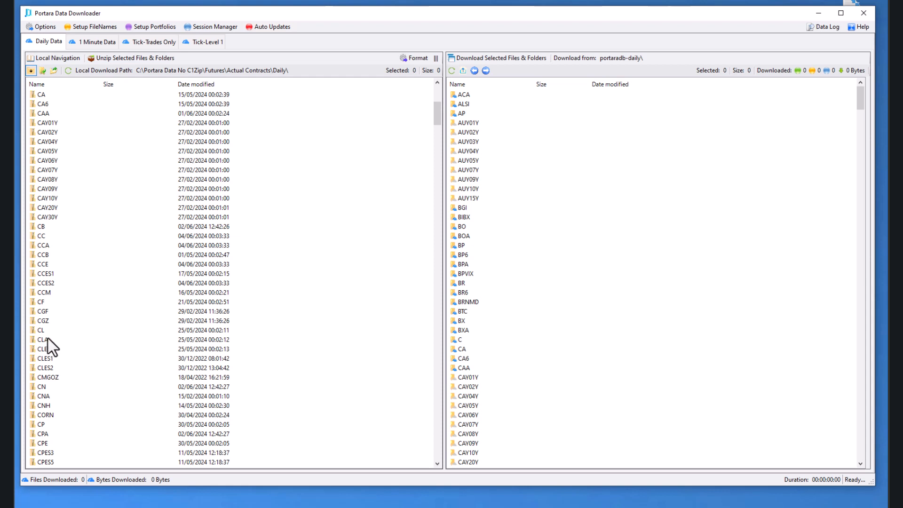
{"action": "left_click", "coordinate": [42, 340]}
{"action": "right_click", "coordinate": [46, 349]}
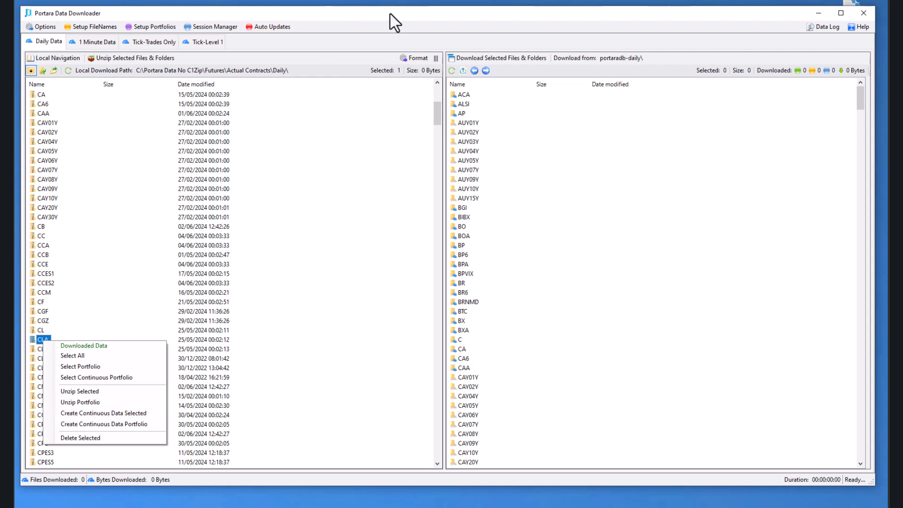
{"action": "left_click", "coordinate": [94, 414]}
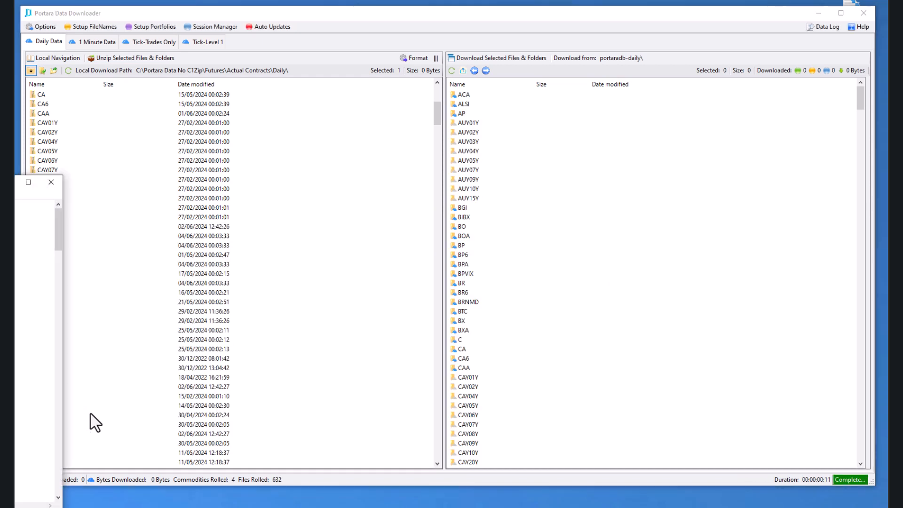
Bring the extraction log fully into view and examine the nearest future roll settings for CLA and its three clones
{"action": "left_click_drag", "start_coordinate": [14, 182], "coordinate": [365, 104]}
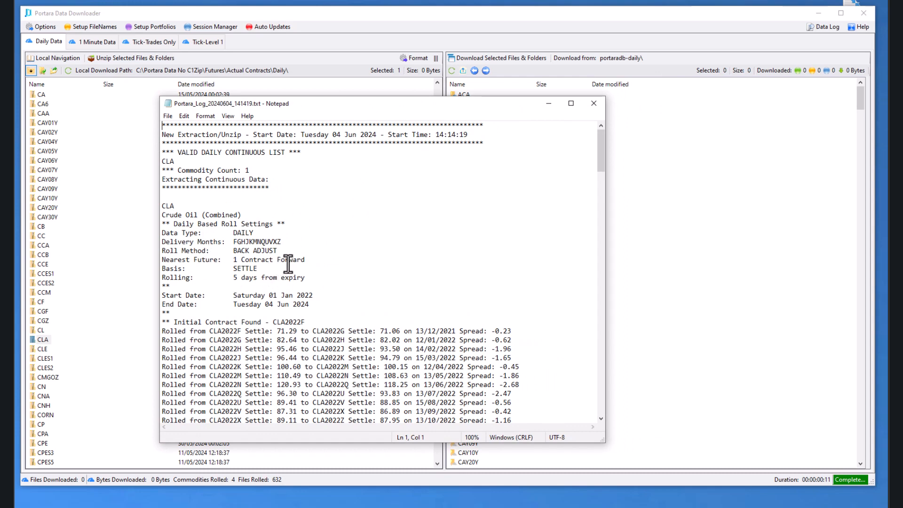
{"action": "left_click_drag", "start_coordinate": [305, 260], "coordinate": [235, 260]}
{"action": "scroll", "coordinate": [334, 270], "scroll_direction": "down", "scroll_amount": 9}
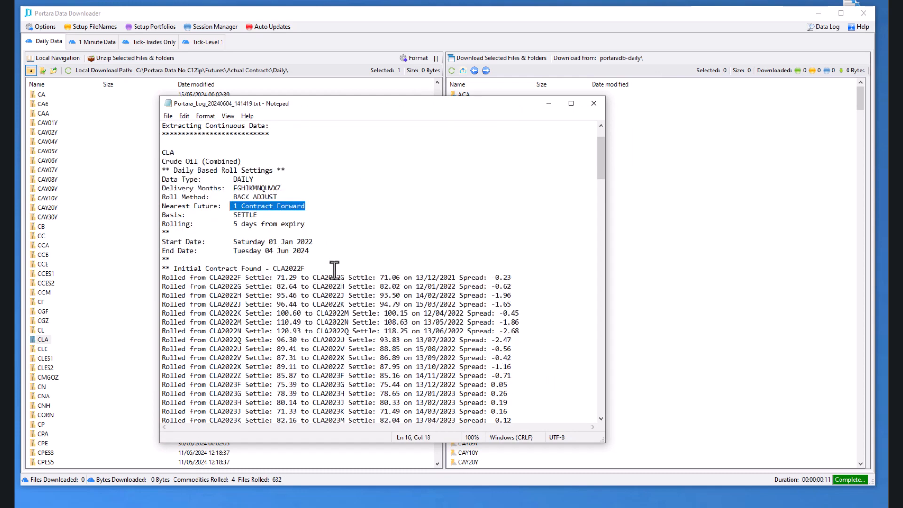
{"action": "scroll", "coordinate": [334, 270], "scroll_direction": "down", "scroll_amount": 1}
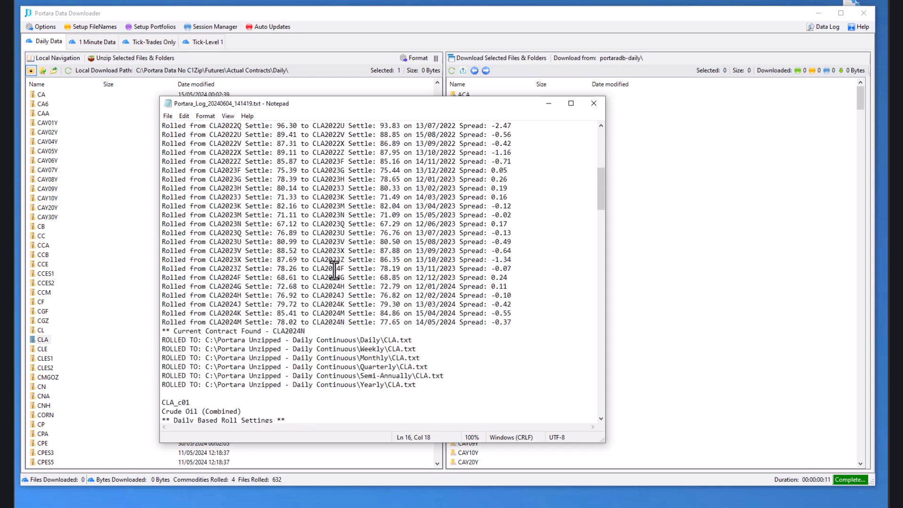
{"action": "scroll", "coordinate": [334, 270], "scroll_direction": "down", "scroll_amount": 2}
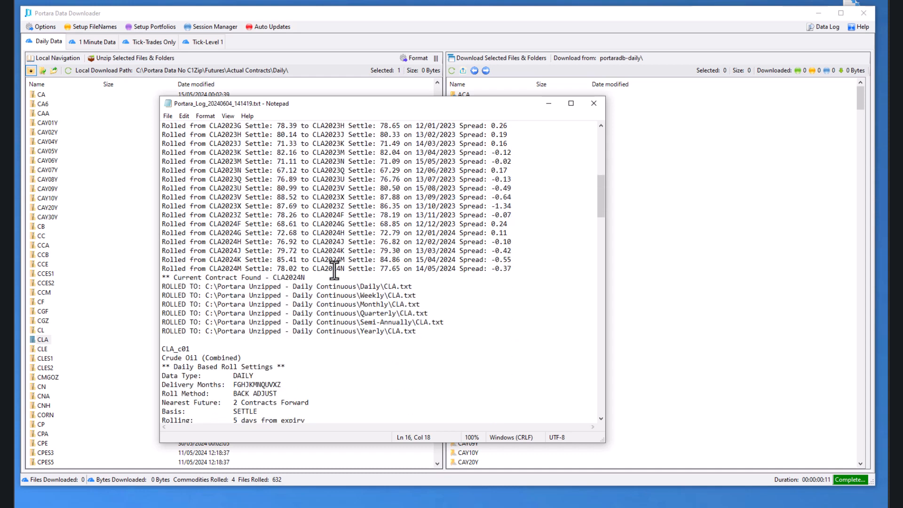
{"action": "scroll", "coordinate": [327, 317], "scroll_direction": "down", "scroll_amount": 1}
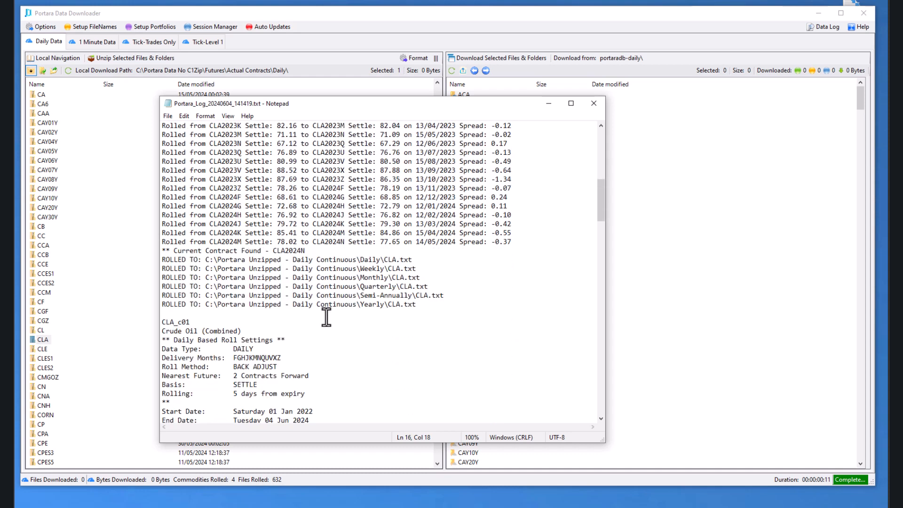
{"action": "scroll", "coordinate": [337, 318], "scroll_direction": "down", "scroll_amount": 5}
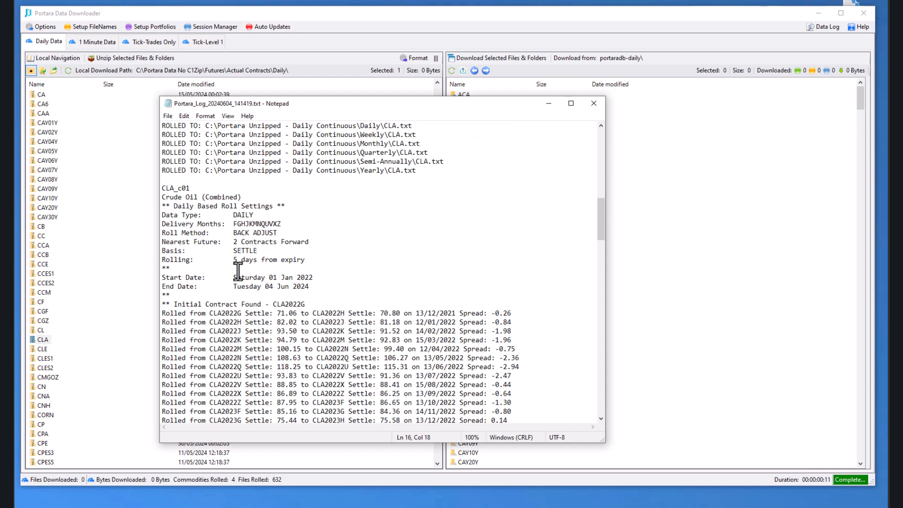
{"action": "scroll", "coordinate": [315, 258], "scroll_direction": "down", "scroll_amount": 15}
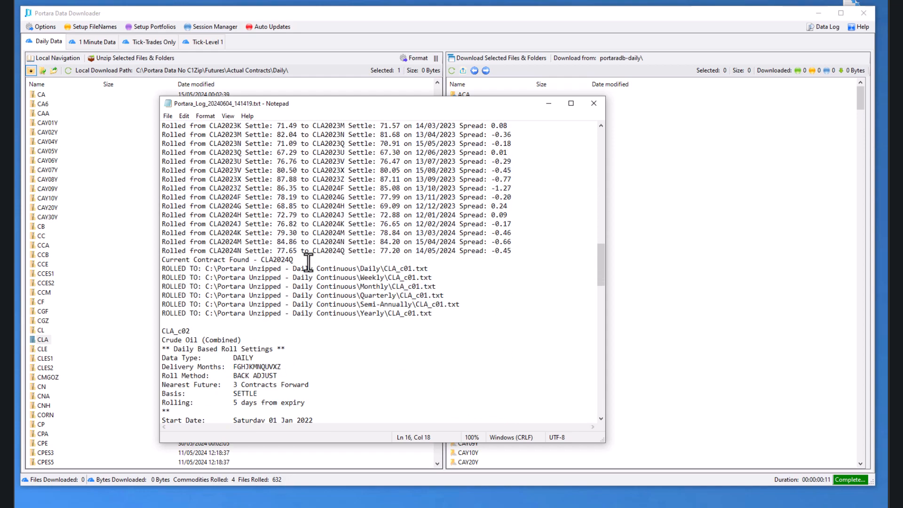
{"action": "scroll", "coordinate": [309, 262], "scroll_direction": "down", "scroll_amount": 3}
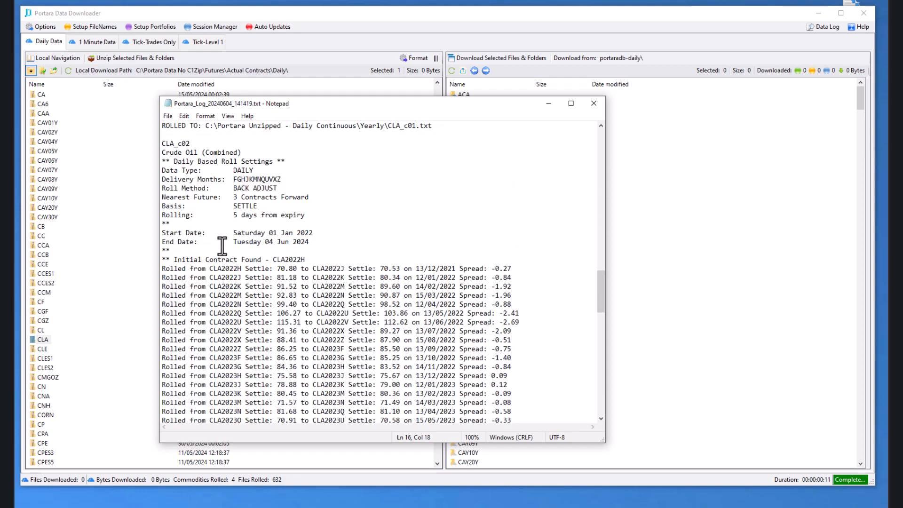
{"action": "scroll", "coordinate": [317, 235], "scroll_direction": "down", "scroll_amount": 16}
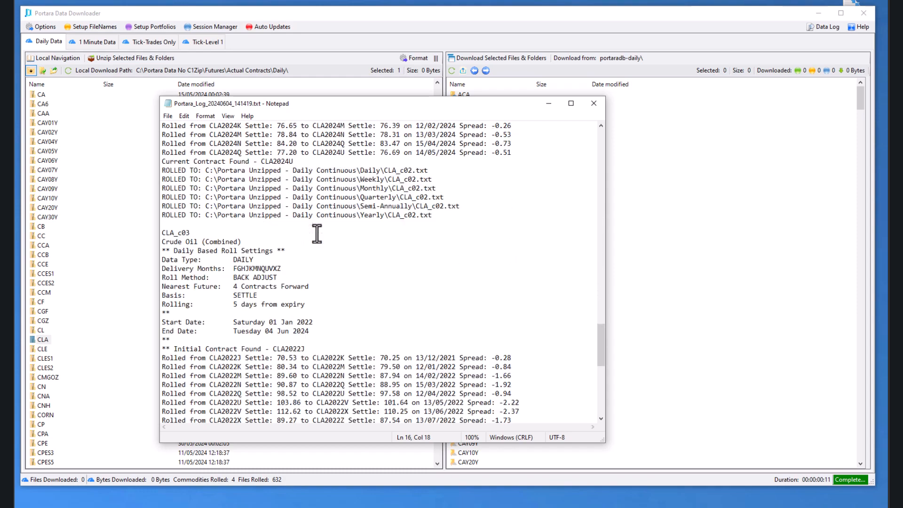
{"action": "scroll", "coordinate": [273, 281], "scroll_direction": "down", "scroll_amount": 4}
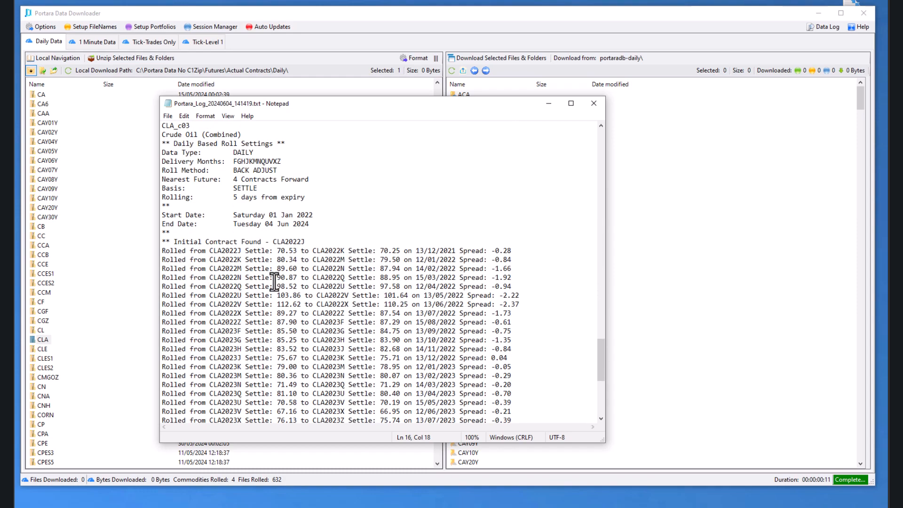
Examine the CLA_c03 roll history and output files in the extraction log, then return to the log's CLA section
{"action": "scroll", "coordinate": [274, 281], "scroll_direction": "down", "scroll_amount": 2}
{"action": "scroll", "coordinate": [275, 281], "scroll_direction": "down", "scroll_amount": 2}
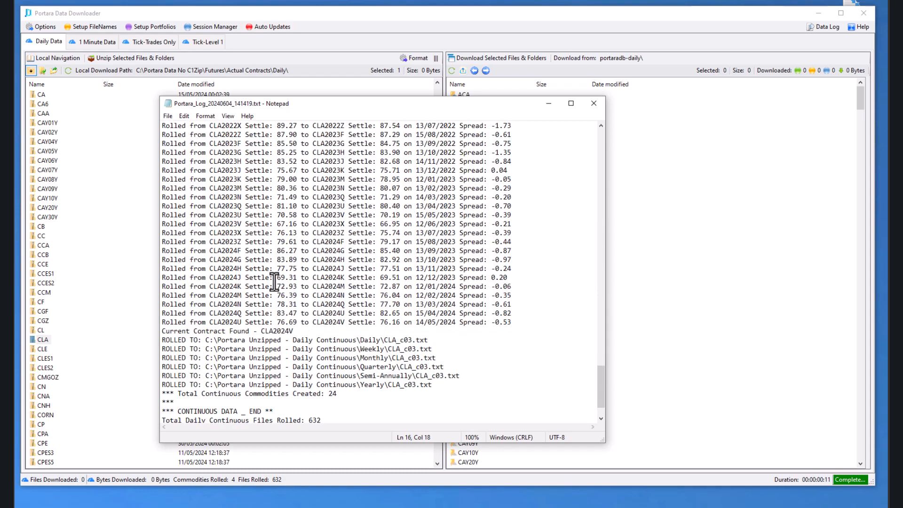
{"action": "scroll", "coordinate": [275, 281], "scroll_direction": "up", "scroll_amount": 15}
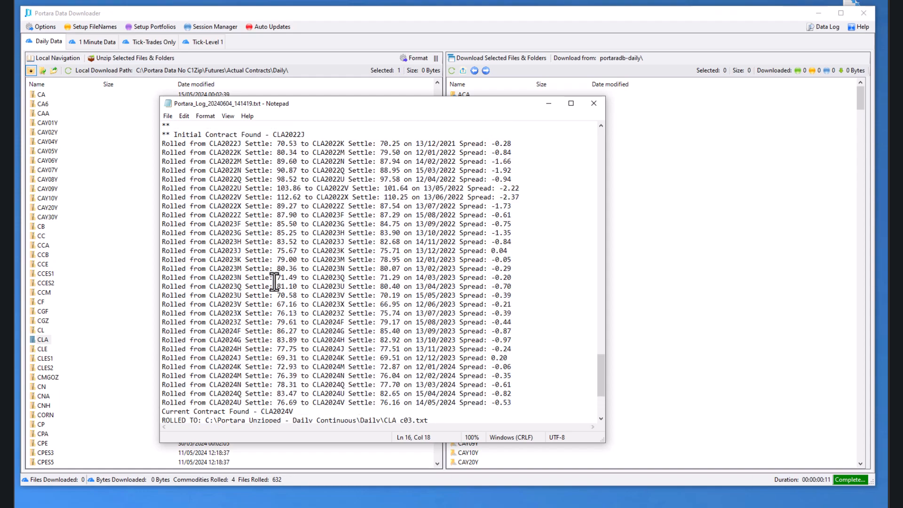
{"action": "scroll", "coordinate": [274, 282], "scroll_direction": "down", "scroll_amount": 20}
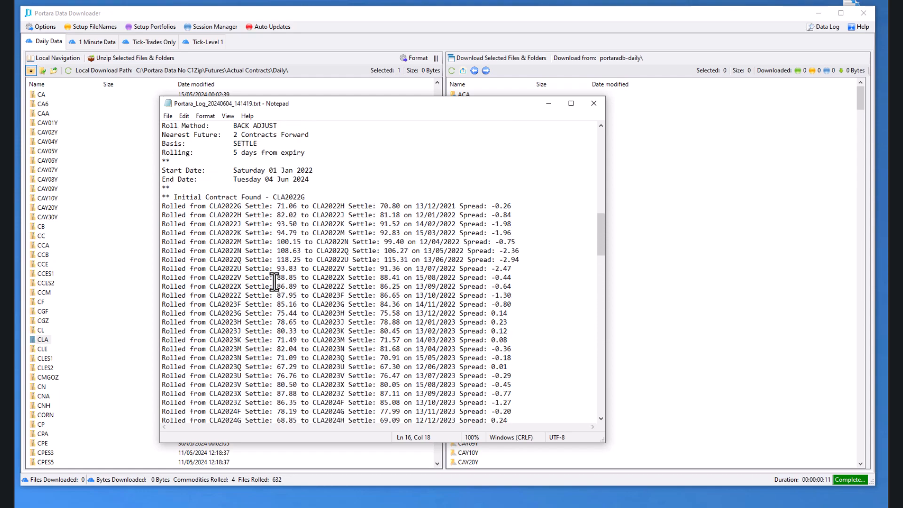
{"action": "scroll", "coordinate": [274, 282], "scroll_direction": "up", "scroll_amount": 5}
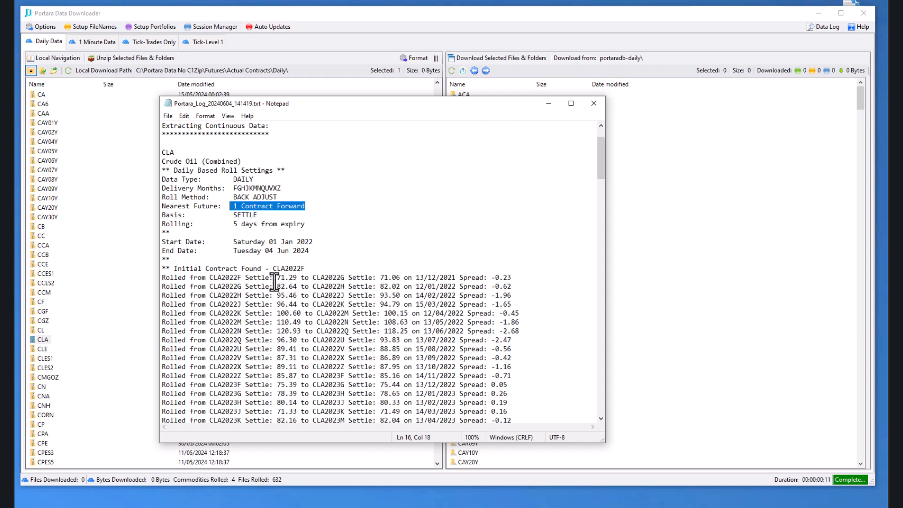
Compare the last roll entries of CLA, CLA_c01 and CLA_c02 in the log, highlighting the contracts rolled from and to
{"action": "scroll", "coordinate": [281, 295], "scroll_direction": "down", "scroll_amount": 9}
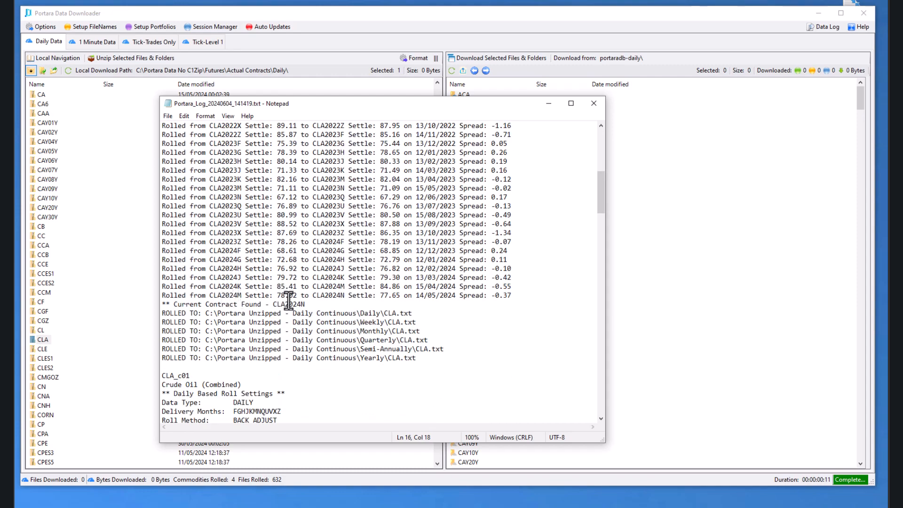
{"action": "left_click_drag", "start_coordinate": [213, 295], "coordinate": [346, 295]}
{"action": "scroll", "coordinate": [320, 297], "scroll_direction": "down", "scroll_amount": 9}
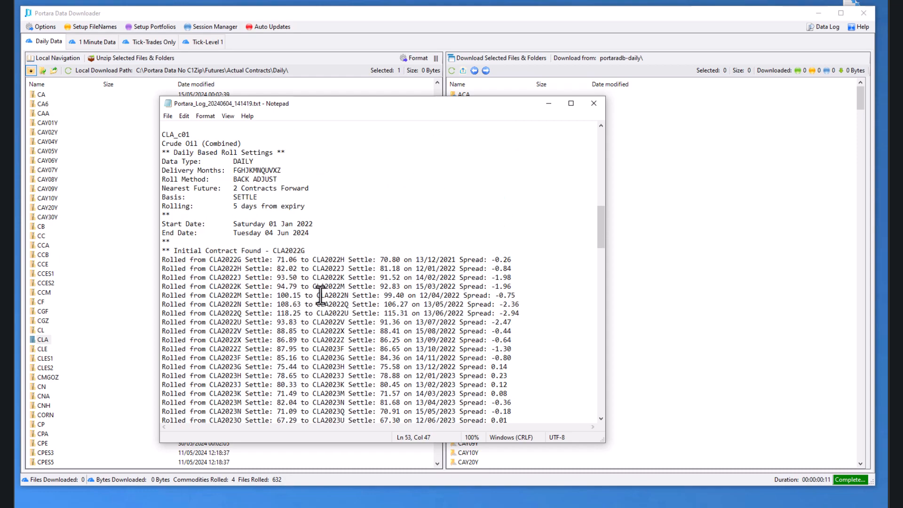
{"action": "scroll", "coordinate": [321, 296], "scroll_direction": "down", "scroll_amount": 9}
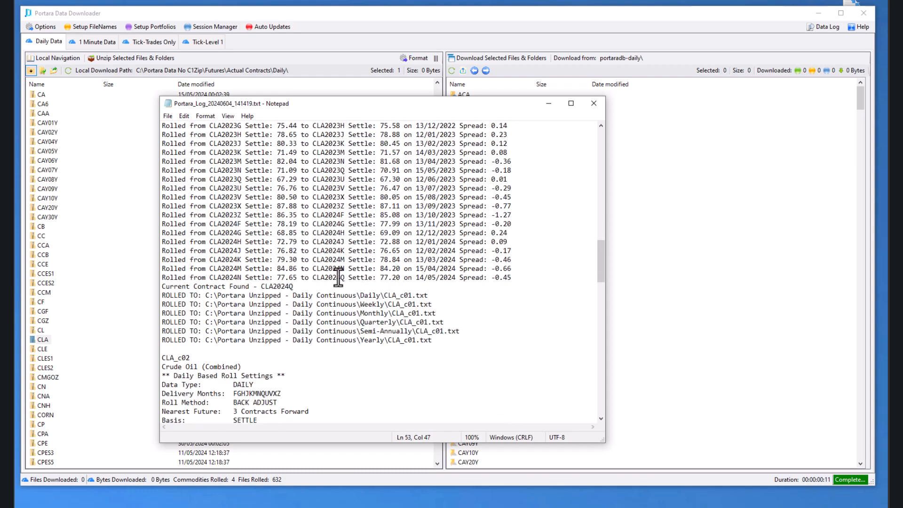
{"action": "left_click_drag", "start_coordinate": [210, 278], "coordinate": [359, 277]}
{"action": "scroll", "coordinate": [321, 290], "scroll_direction": "down", "scroll_amount": 14}
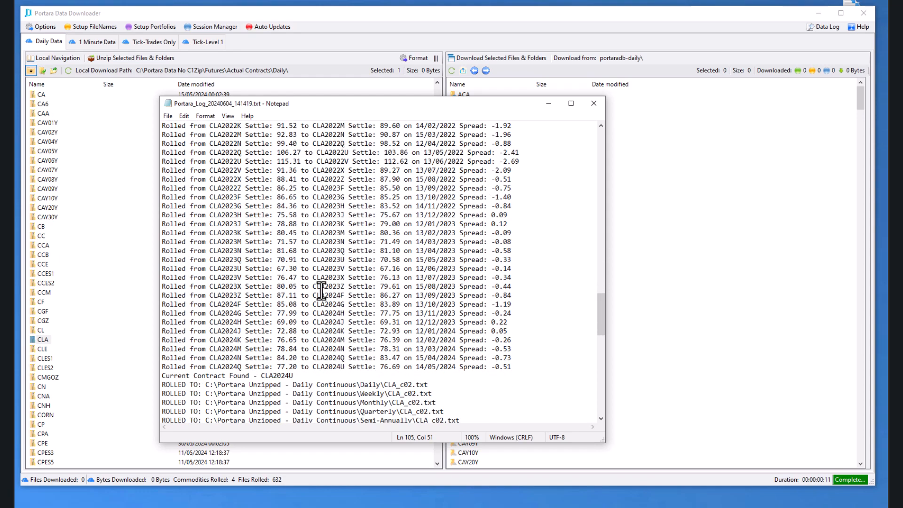
{"action": "scroll", "coordinate": [322, 290], "scroll_direction": "down", "scroll_amount": 4}
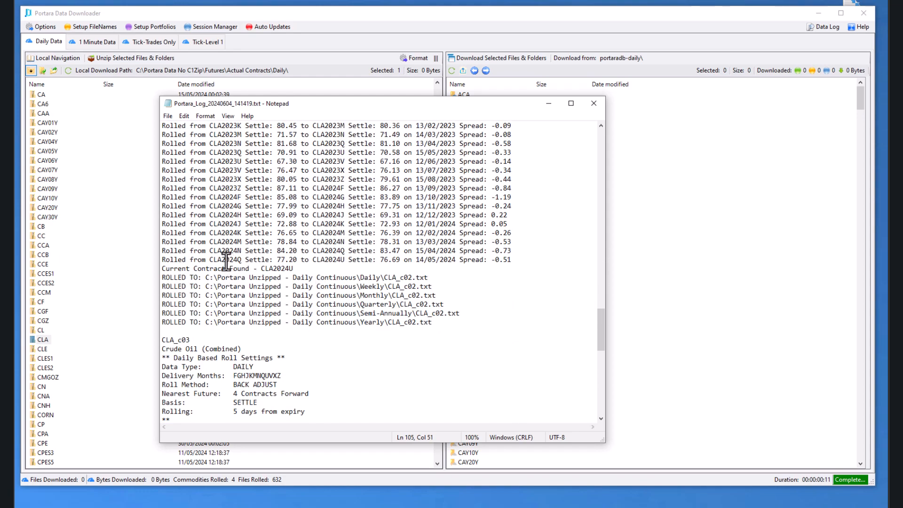
{"action": "left_click_drag", "start_coordinate": [210, 259], "coordinate": [242, 260]}
{"action": "left_click_drag", "start_coordinate": [312, 260], "coordinate": [364, 260]}
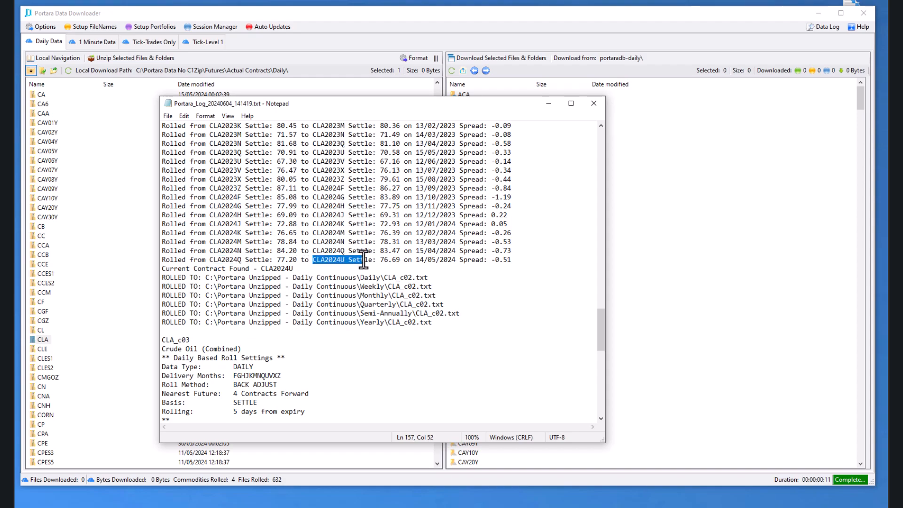
Recheck the beginning of the extraction log, then close it and clear the CLA selection in the local daily data list
{"action": "scroll", "coordinate": [362, 259], "scroll_direction": "up", "scroll_amount": 20}
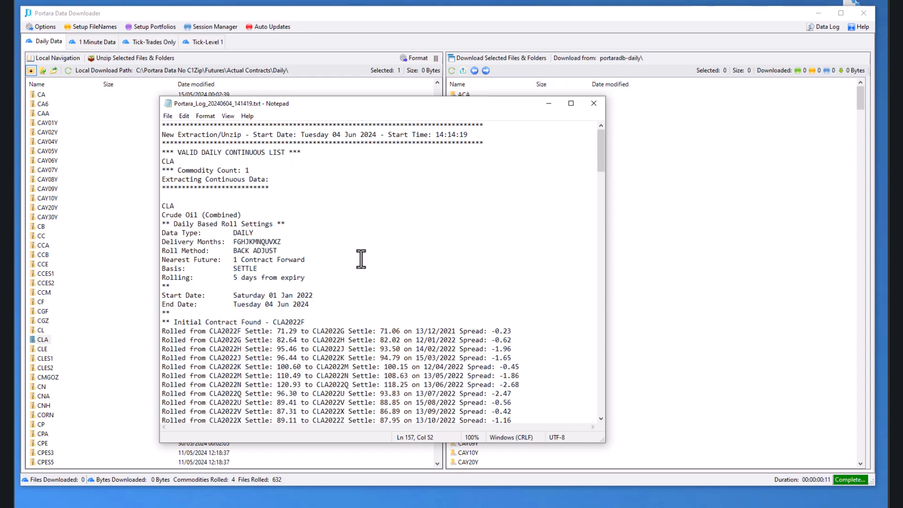
{"action": "scroll", "coordinate": [303, 278], "scroll_direction": "down", "scroll_amount": 1}
{"action": "scroll", "coordinate": [304, 278], "scroll_direction": "up", "scroll_amount": 1}
{"action": "left_click", "coordinate": [594, 103]}
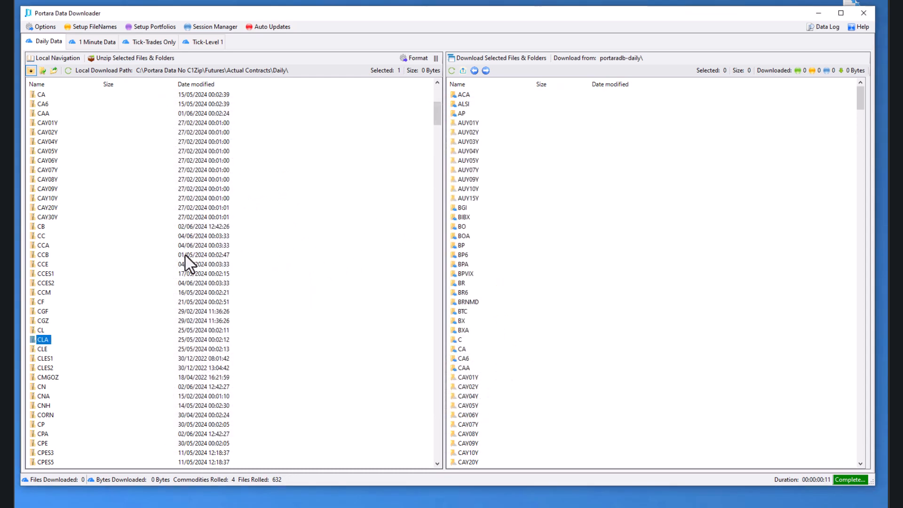
{"action": "left_click", "coordinate": [212, 260]}
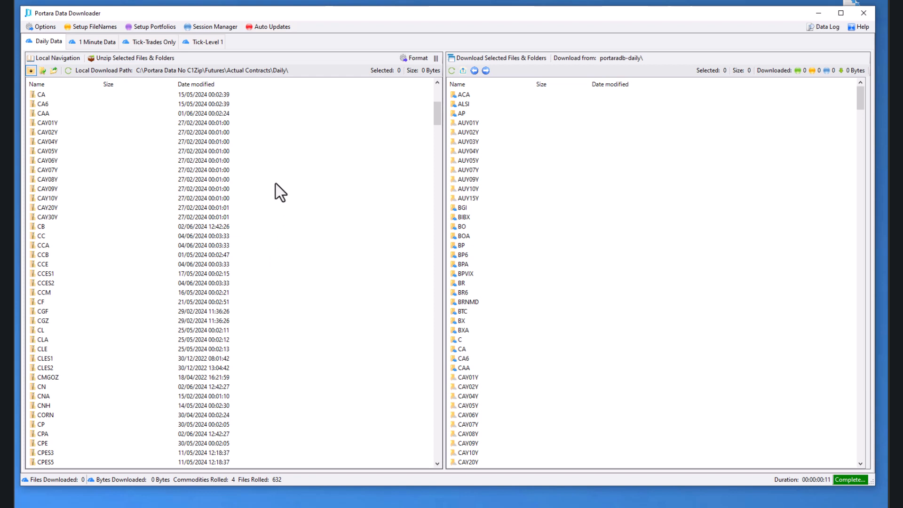
Examine the default daily format rule for all commodities beside the CLA clones in the format grid, then leave the rule without saving
{"action": "left_click", "coordinate": [412, 58]}
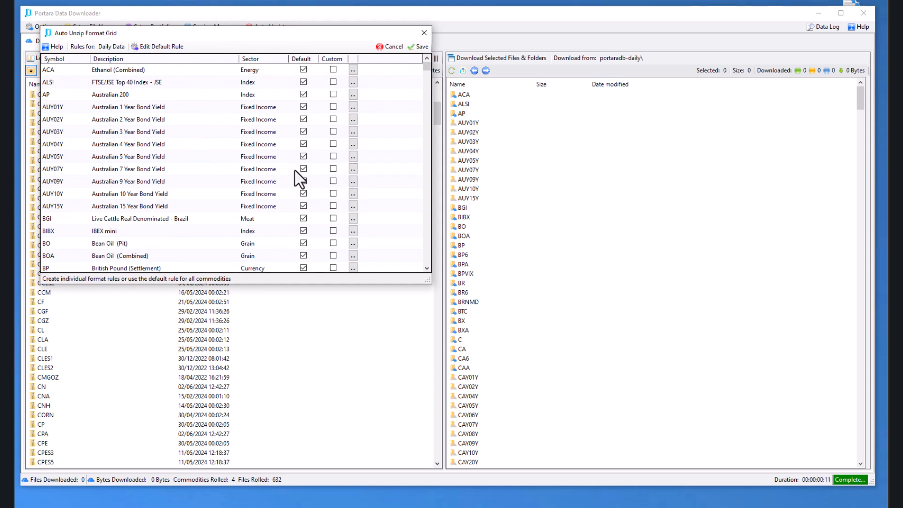
{"action": "scroll", "coordinate": [201, 190], "scroll_direction": "down", "scroll_amount": 15}
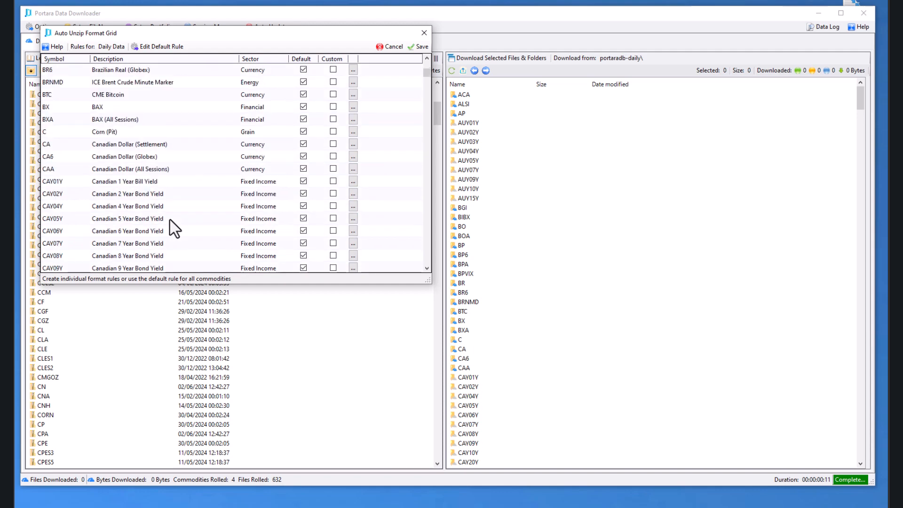
{"action": "scroll", "coordinate": [180, 218], "scroll_direction": "down", "scroll_amount": 3}
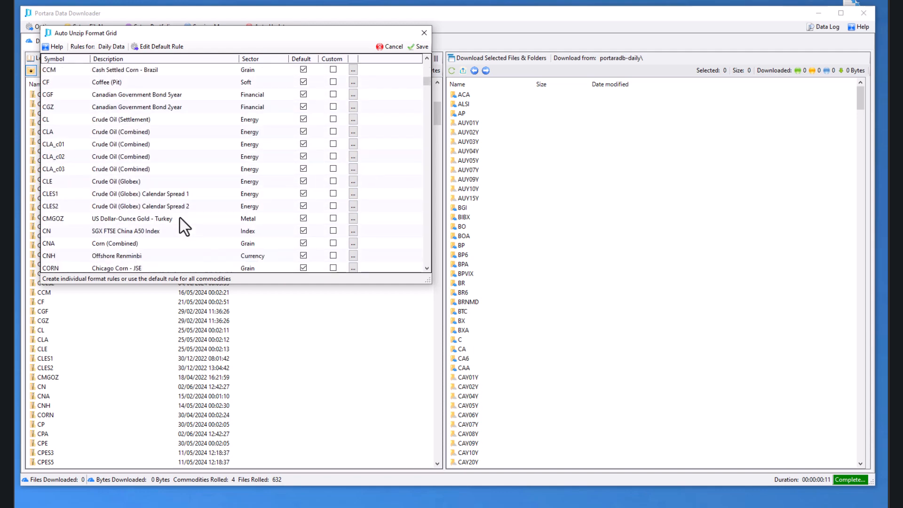
{"action": "scroll", "coordinate": [180, 218], "scroll_direction": "up", "scroll_amount": 2}
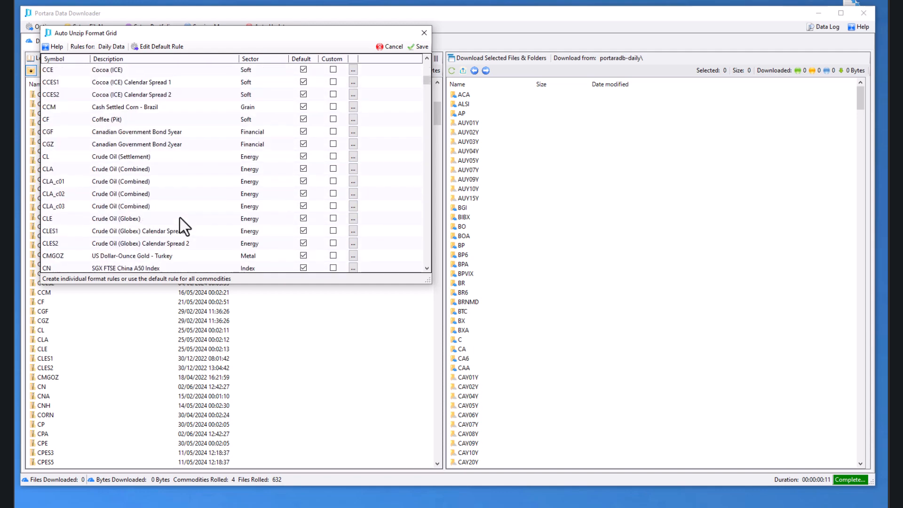
{"action": "left_click", "coordinate": [159, 46]}
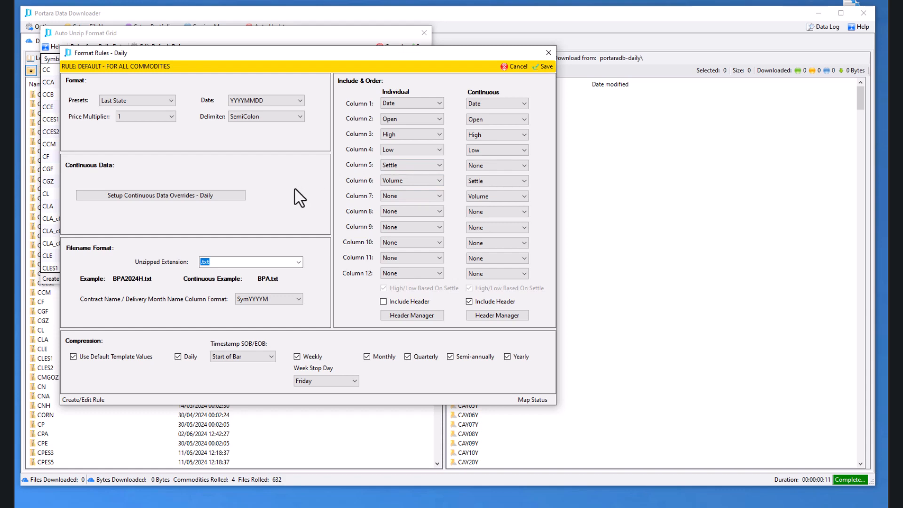
{"action": "left_click_drag", "start_coordinate": [292, 55], "coordinate": [358, 151]}
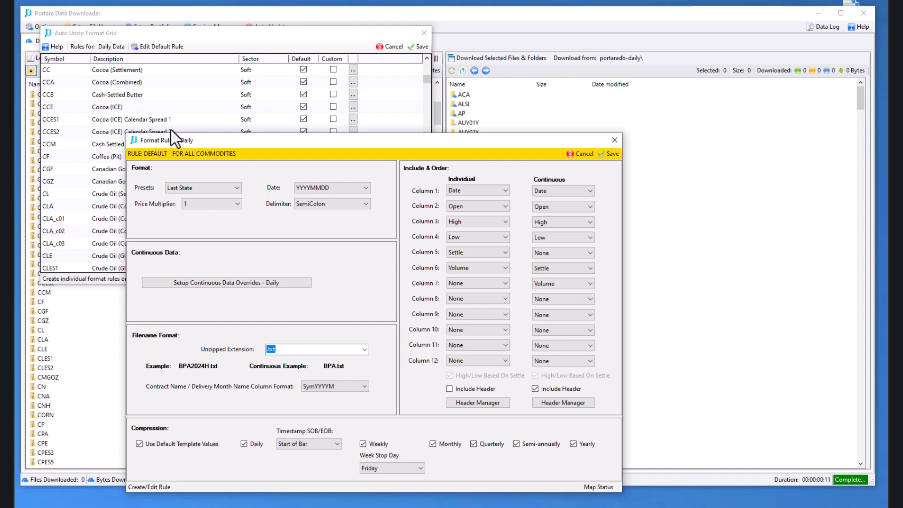
{"action": "left_click_drag", "start_coordinate": [171, 131], "coordinate": [168, 271]}
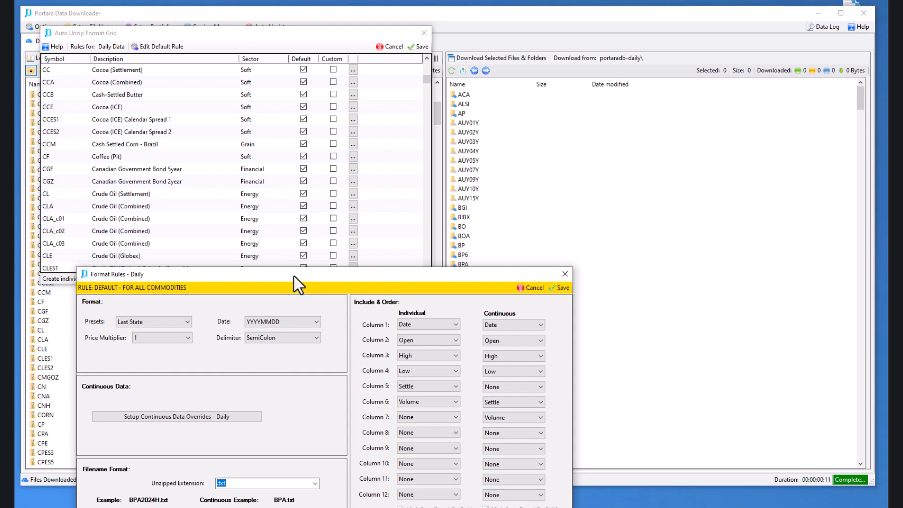
{"action": "left_click_drag", "start_coordinate": [294, 278], "coordinate": [338, 195]}
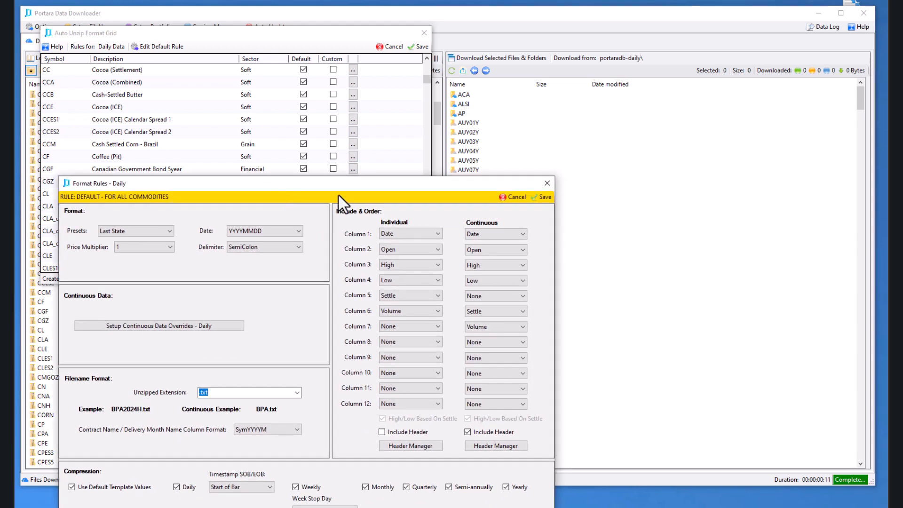
{"action": "left_click", "coordinate": [518, 197]}
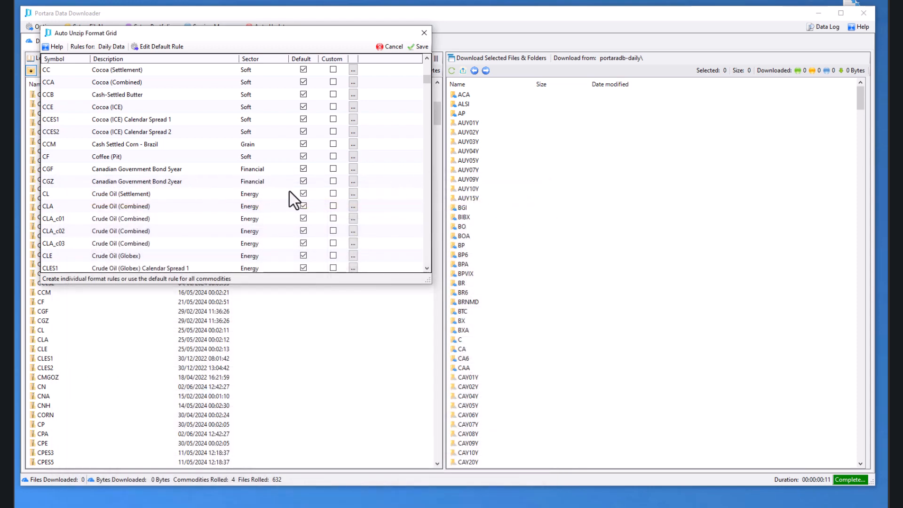
Inspect the daily format rule and continuous data roll settings for CLA, then leave the format grid without saving
{"action": "left_click", "coordinate": [353, 206]}
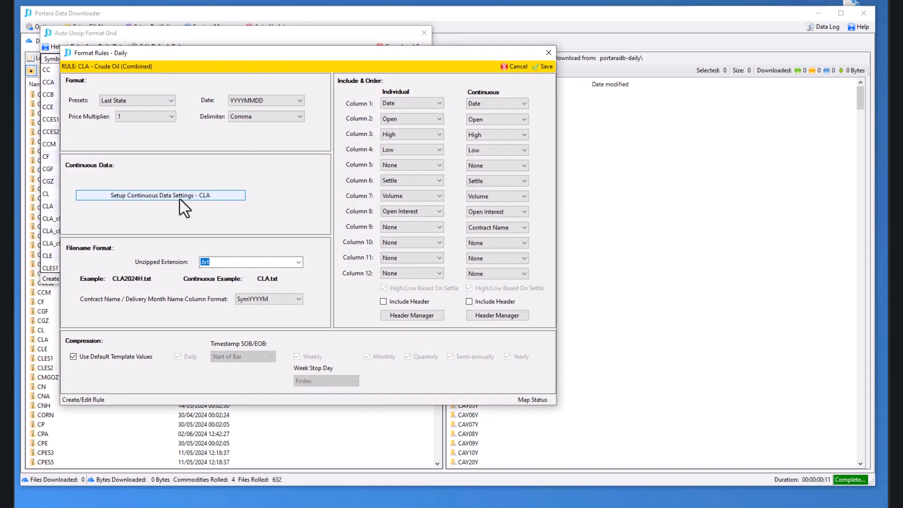
{"action": "left_click", "coordinate": [179, 198]}
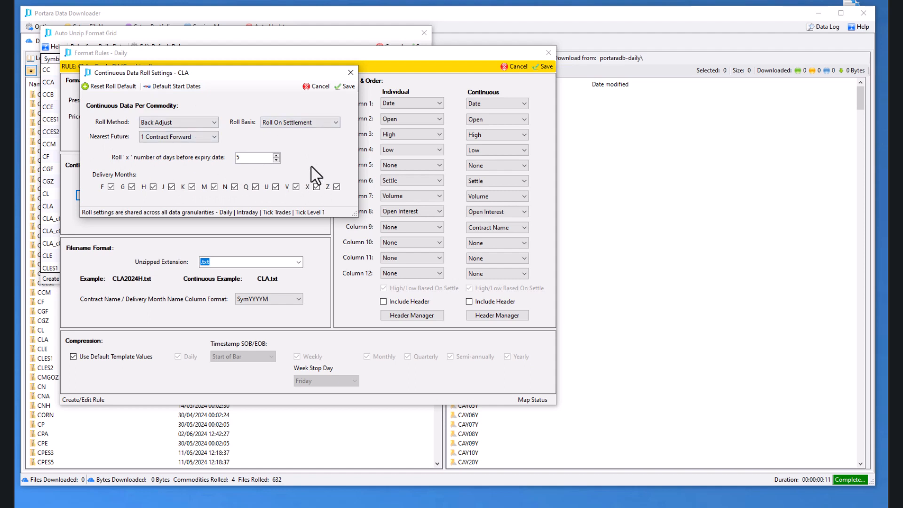
{"action": "left_click", "coordinate": [312, 86]}
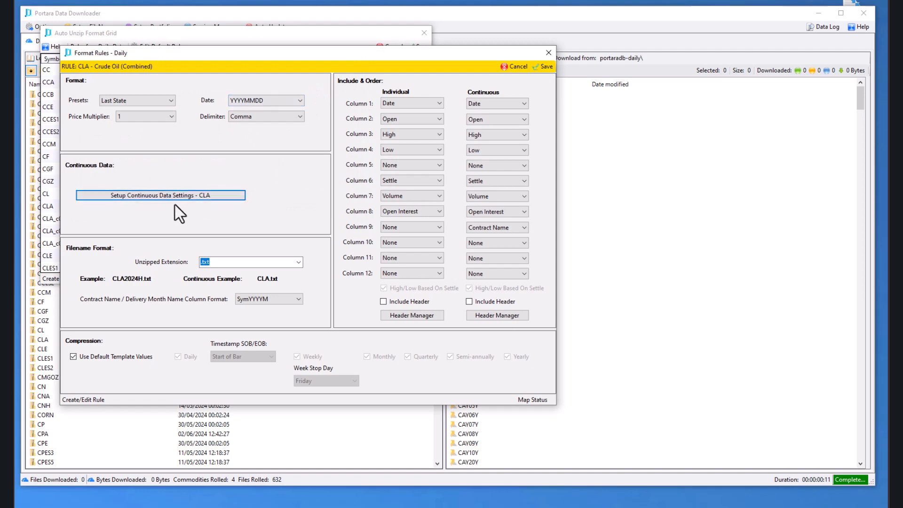
{"action": "left_click", "coordinate": [516, 66]}
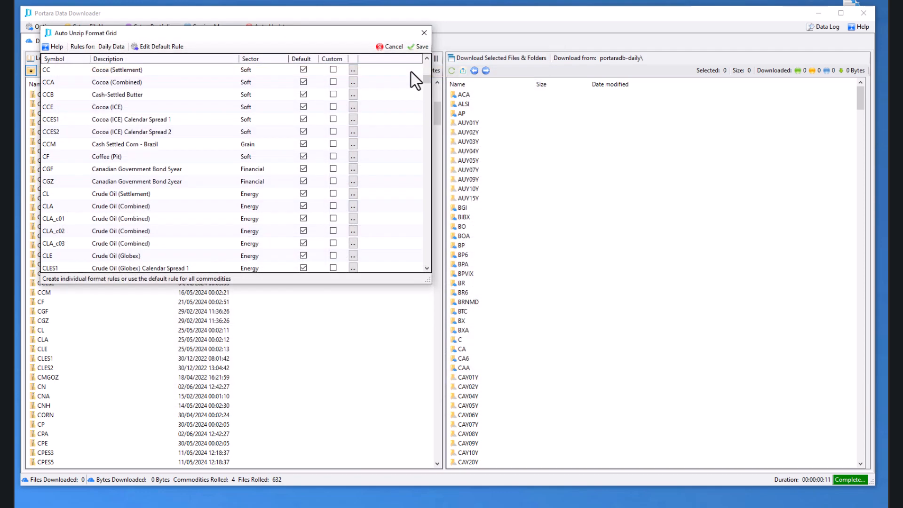
{"action": "left_click", "coordinate": [392, 47]}
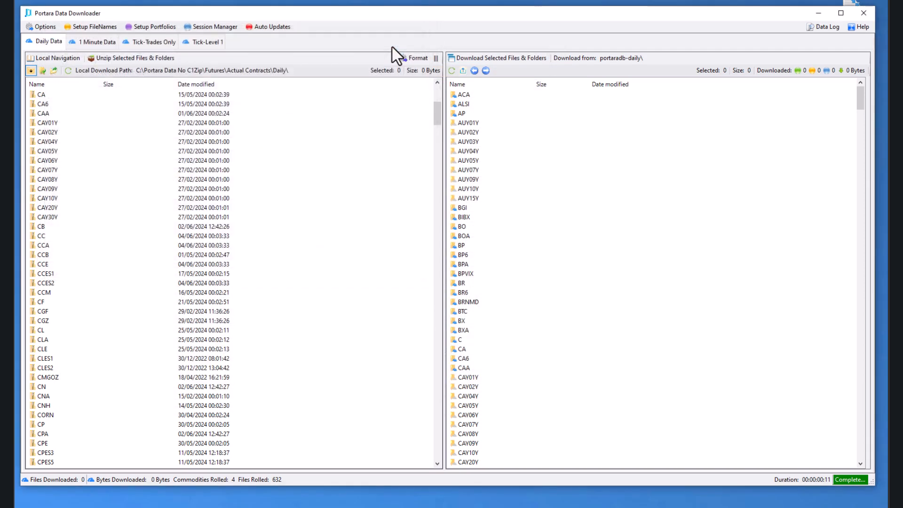
Switch to the 1 minute data and find CLA and its clone in that data type's format grid
{"action": "left_click", "coordinate": [100, 41]}
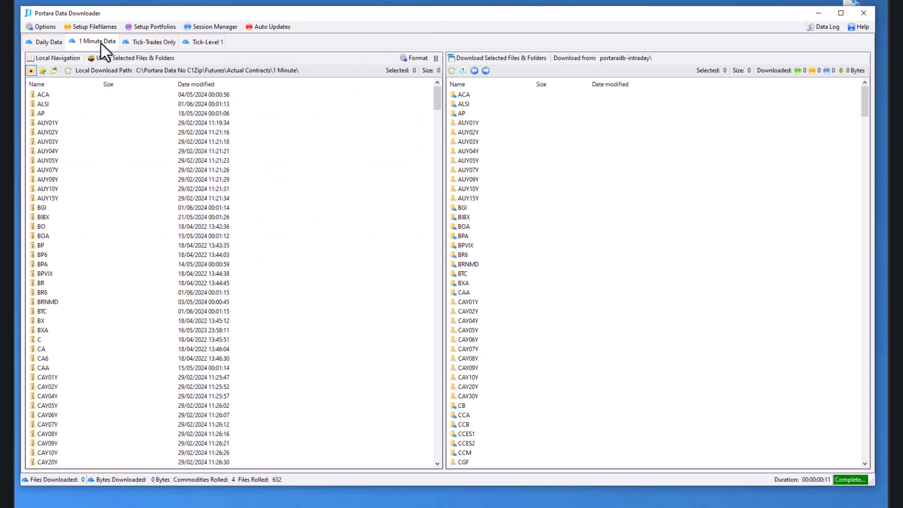
{"action": "left_click", "coordinate": [417, 59]}
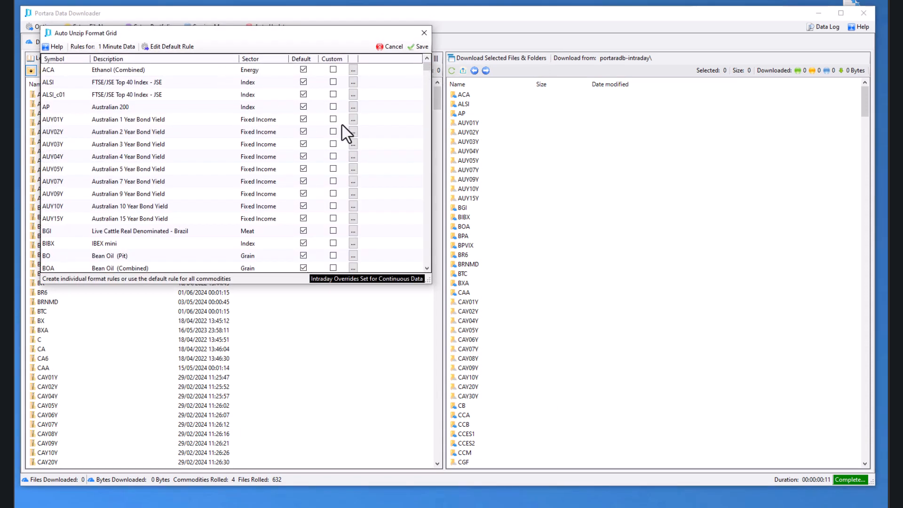
{"action": "scroll", "coordinate": [226, 195], "scroll_direction": "down", "scroll_amount": 15}
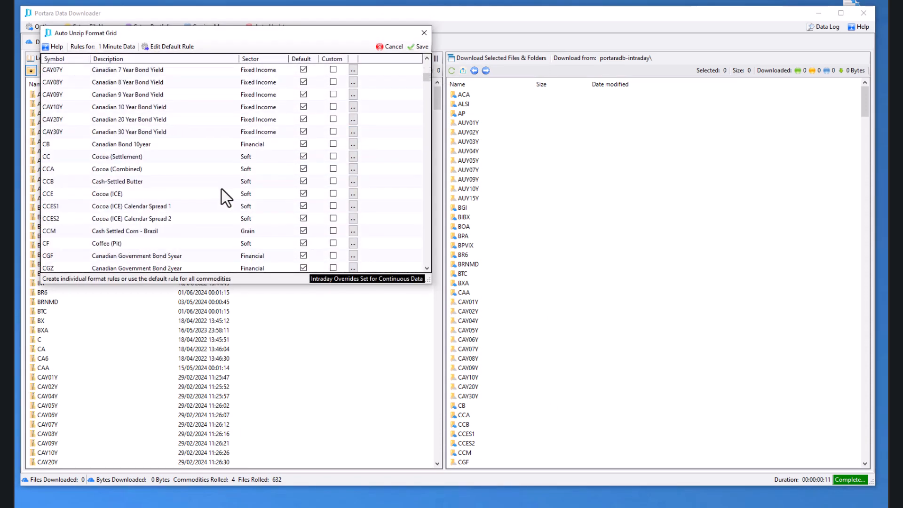
{"action": "scroll", "coordinate": [226, 197], "scroll_direction": "down", "scroll_amount": 1}
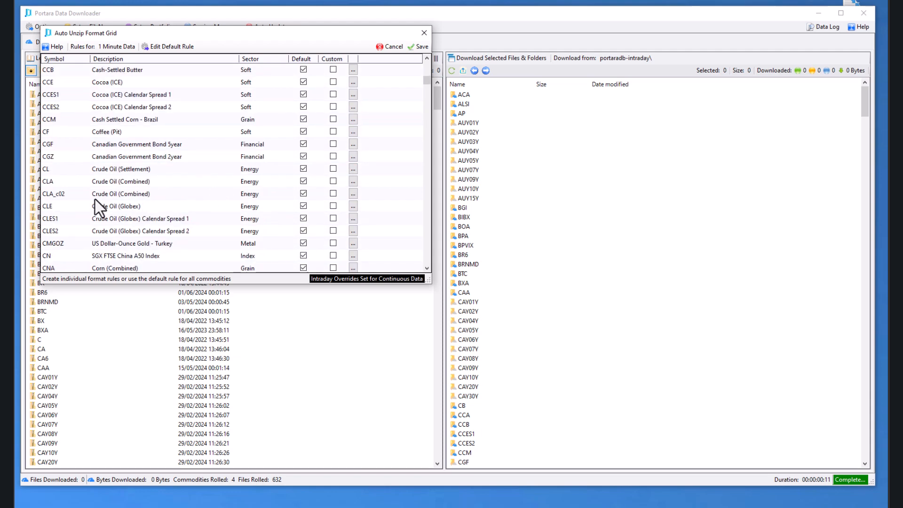
Inspect the intraday format rule and shared continuous data roll settings for CLA, then leave the format grid without saving
{"action": "left_click", "coordinate": [353, 181]}
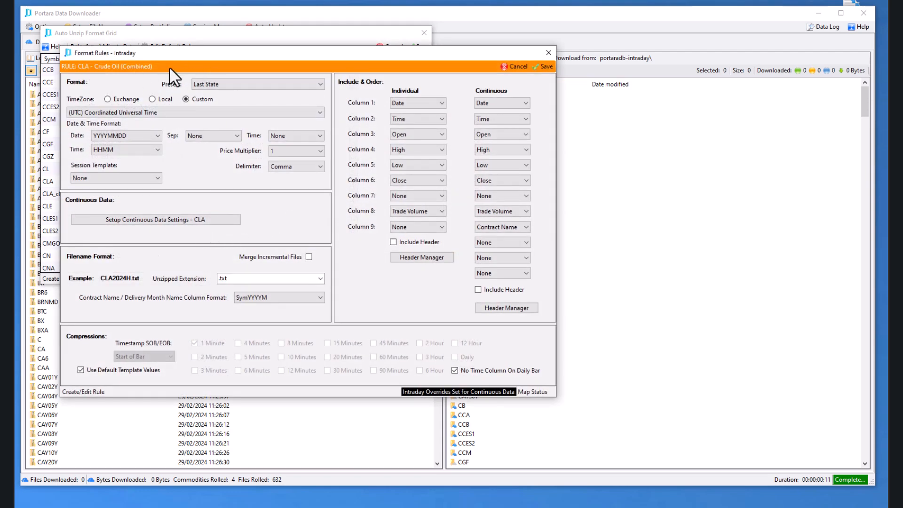
{"action": "left_click", "coordinate": [156, 221]}
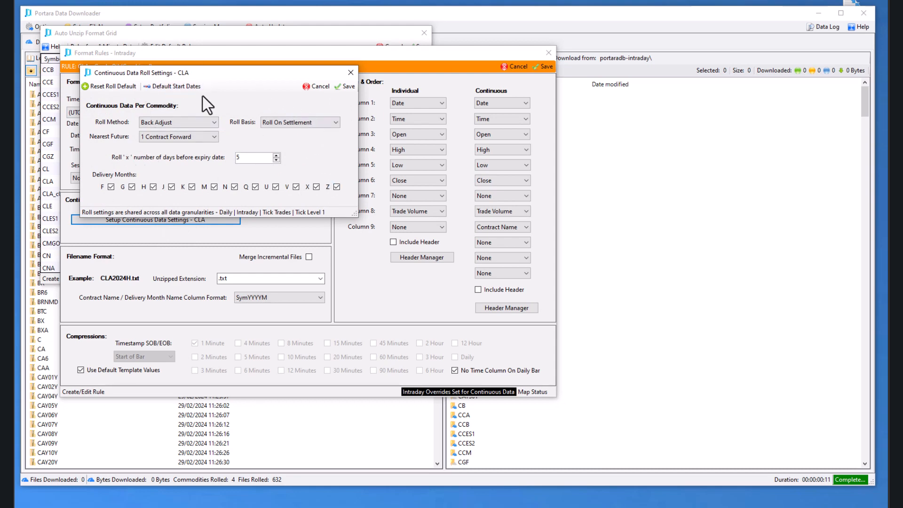
{"action": "left_click", "coordinate": [310, 88]}
{"action": "left_click", "coordinate": [514, 66]}
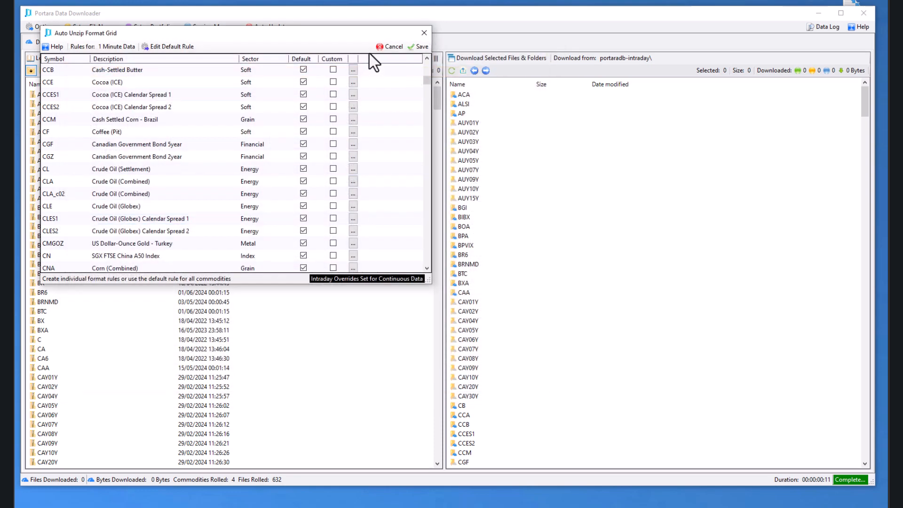
{"action": "left_click", "coordinate": [388, 47]}
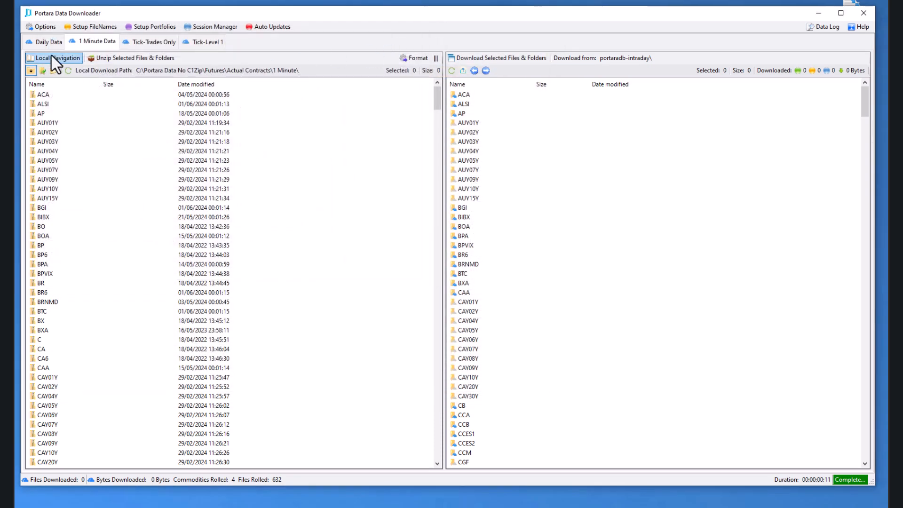
Open the continuous data override settings of the default daily format rule for all commodities
{"action": "left_click", "coordinate": [40, 42]}
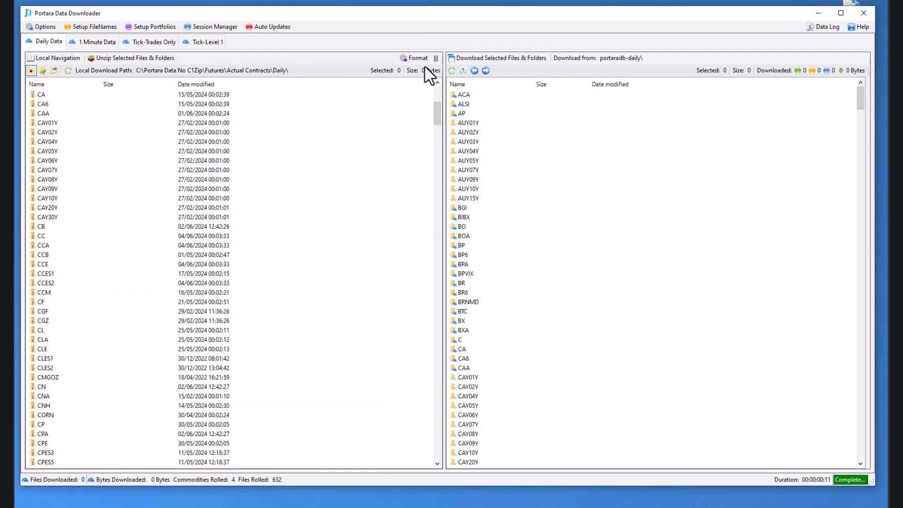
{"action": "left_click", "coordinate": [414, 58]}
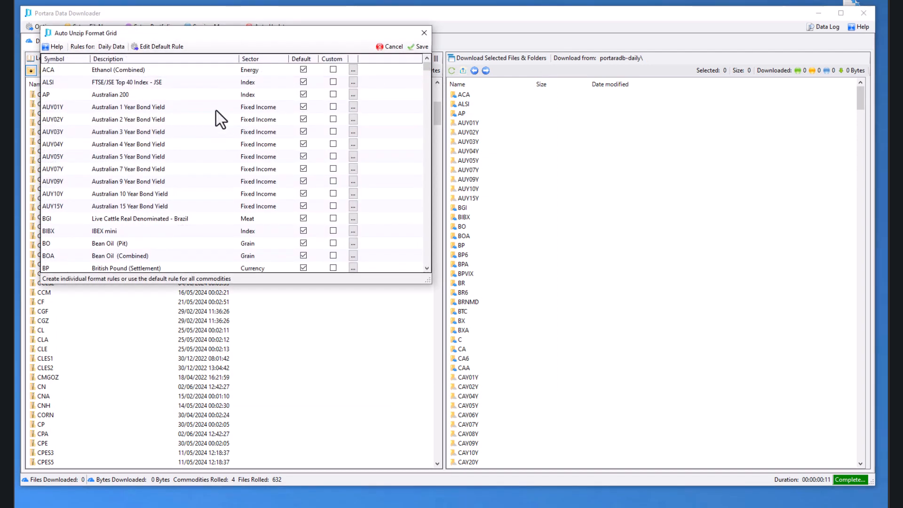
{"action": "left_click", "coordinate": [156, 47]}
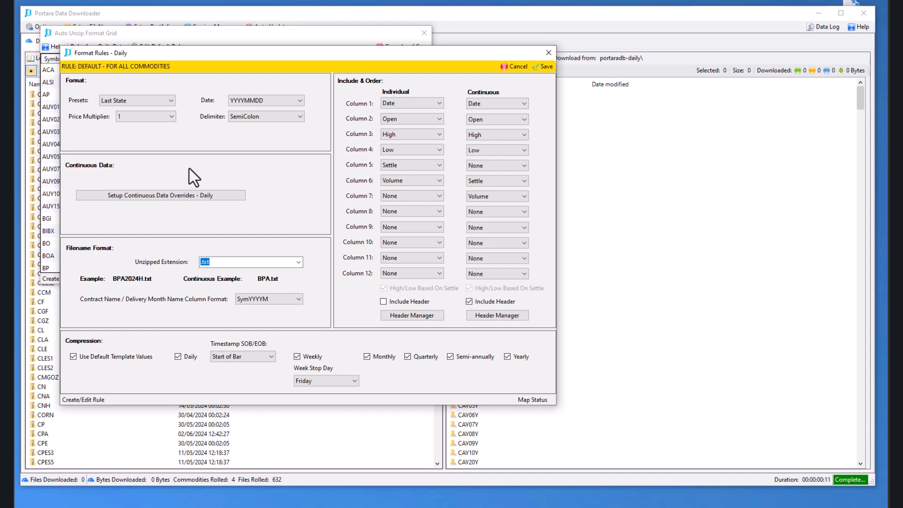
{"action": "left_click_drag", "start_coordinate": [241, 53], "coordinate": [237, 212]}
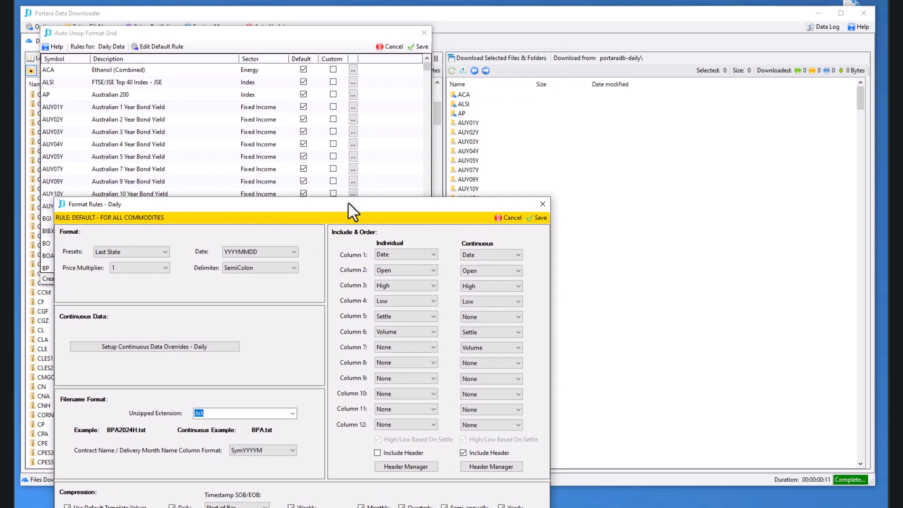
{"action": "left_click_drag", "start_coordinate": [347, 203], "coordinate": [350, 93]}
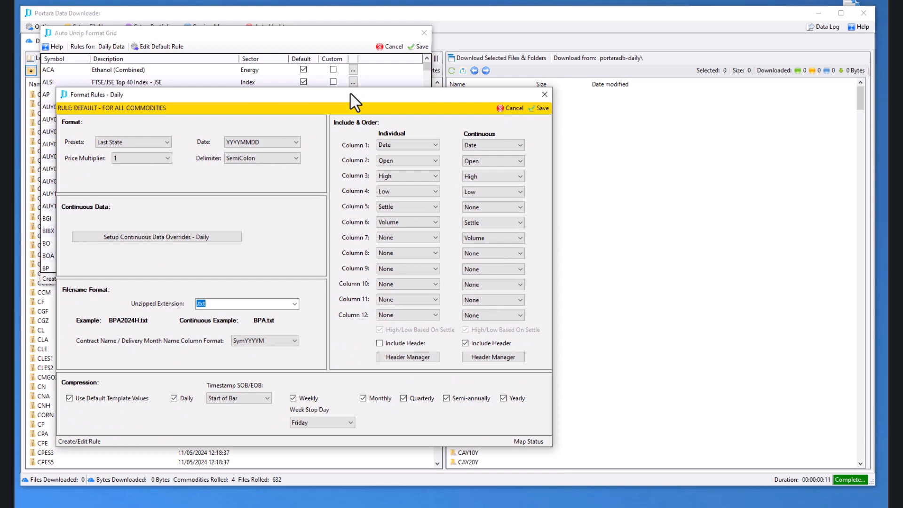
{"action": "left_click", "coordinate": [149, 238]}
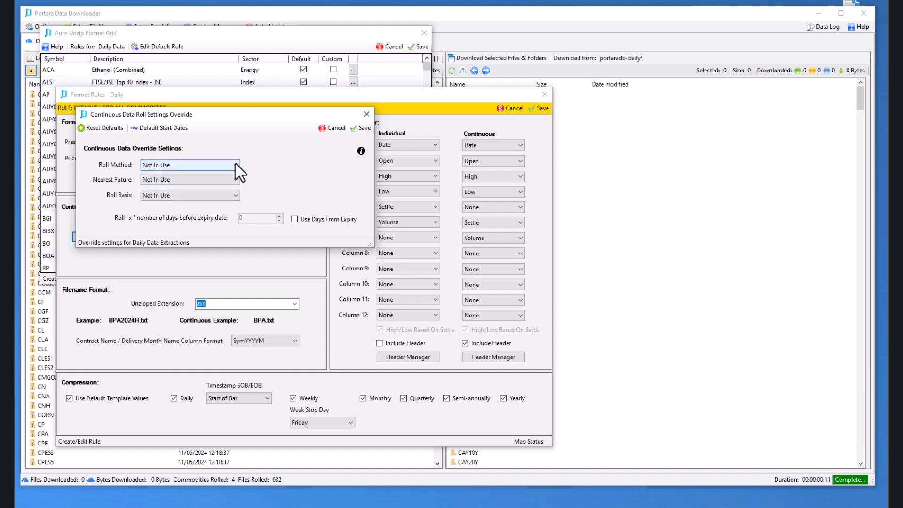
Try Back Adjust, settle on Zero Adjust as the roll method override, and save the override, default rule and format grid
{"action": "left_click", "coordinate": [236, 164]}
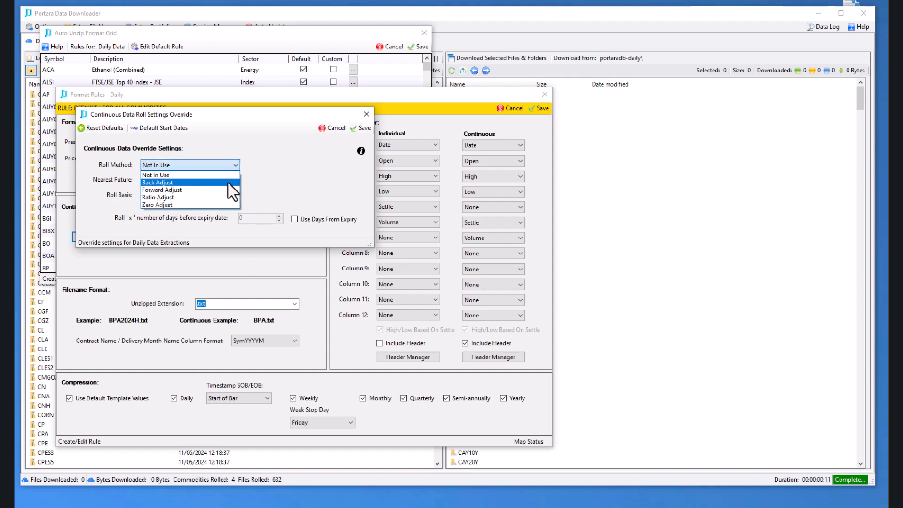
{"action": "left_click", "coordinate": [228, 183]}
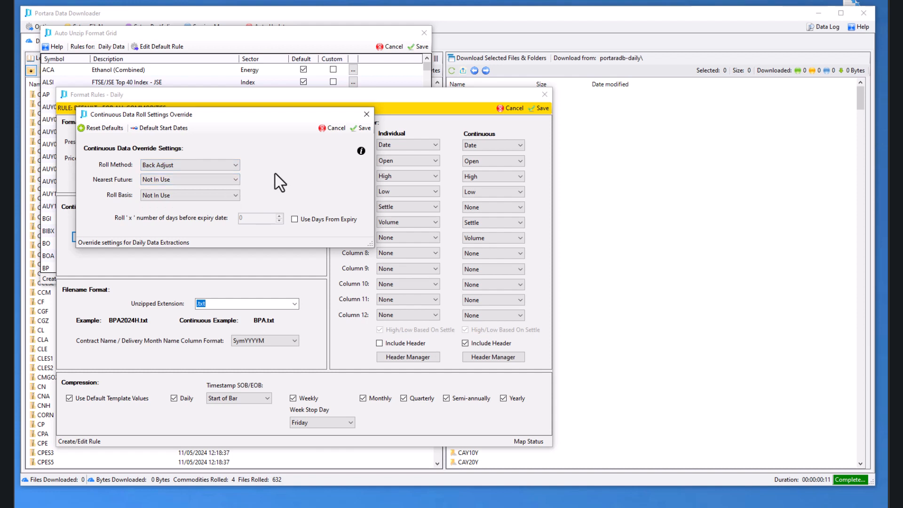
{"action": "left_click", "coordinate": [236, 165]}
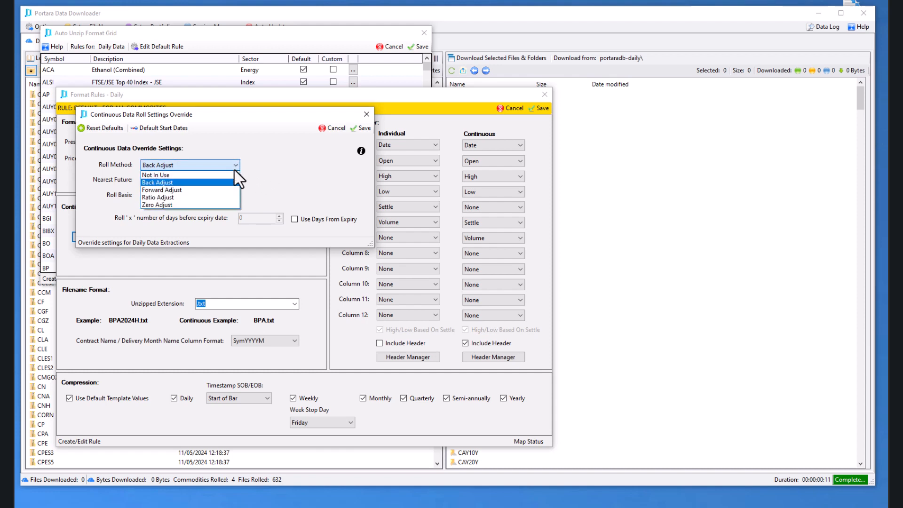
{"action": "left_click", "coordinate": [214, 204]}
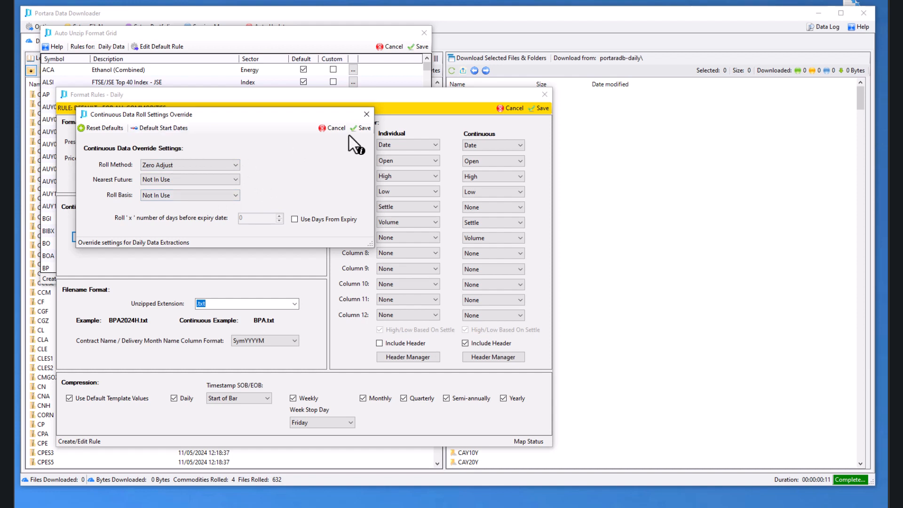
{"action": "left_click", "coordinate": [361, 129]}
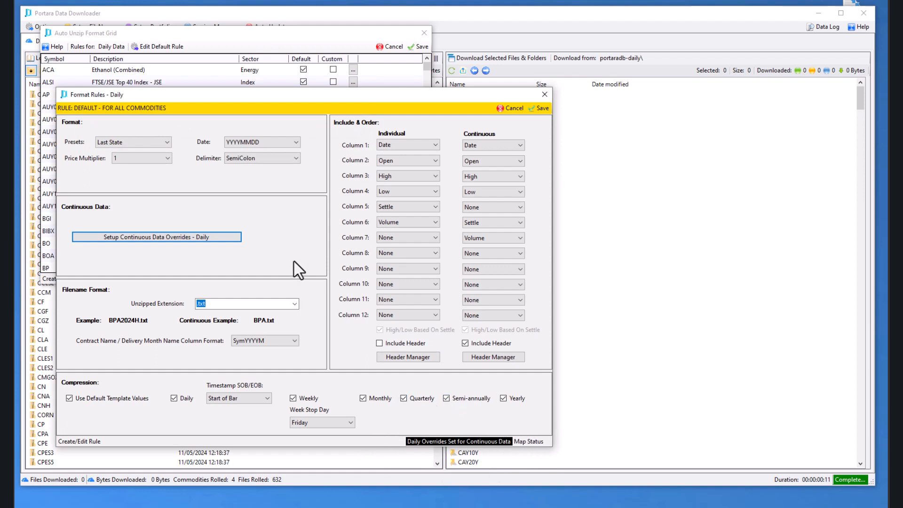
{"action": "left_click", "coordinate": [541, 107]}
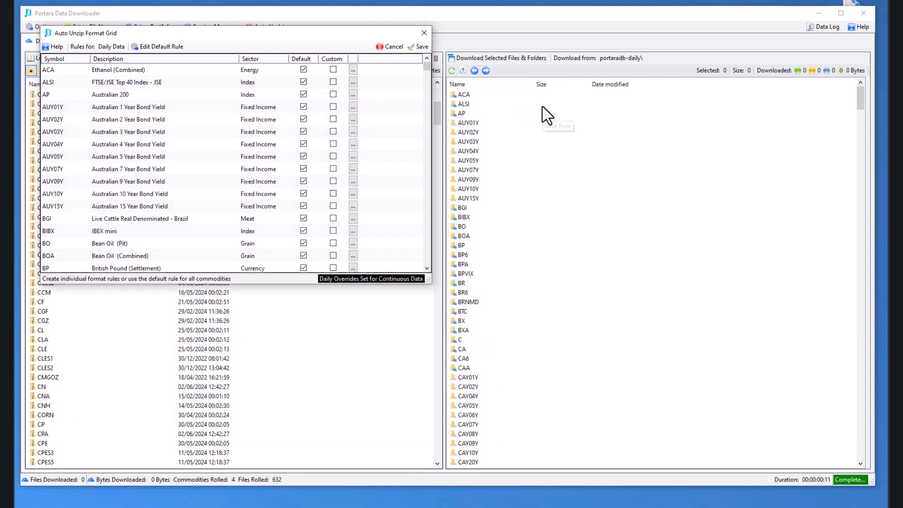
{"action": "left_click", "coordinate": [418, 47]}
{"action": "left_click_drag", "start_coordinate": [103, 337], "coordinate": [43, 139]}
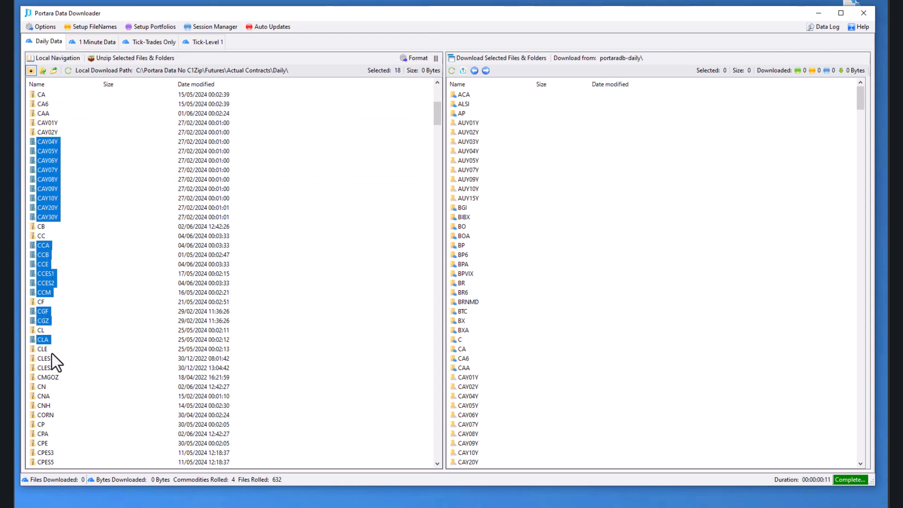
{"action": "left_click", "coordinate": [65, 366]}
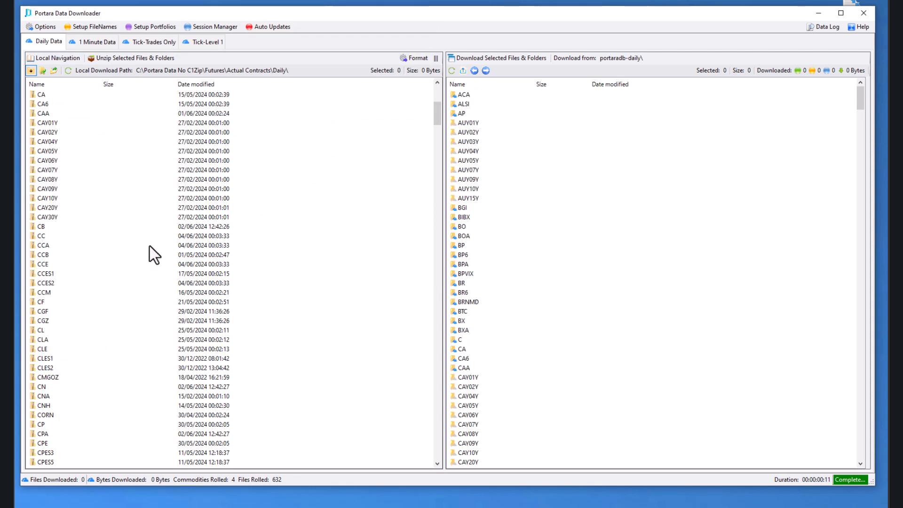
Check the daily format grid and its default rule for the continuous data override status, then leave the rule without saving
{"action": "left_click", "coordinate": [412, 57]}
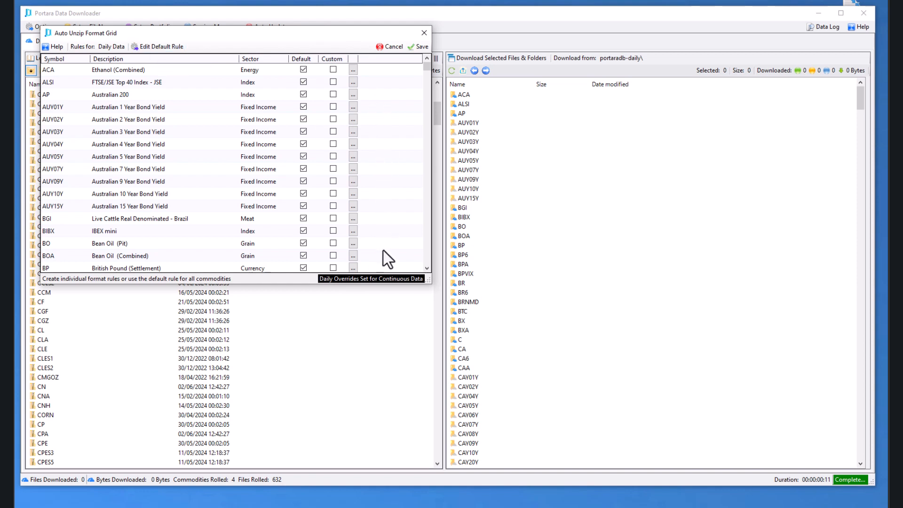
{"action": "left_click", "coordinate": [145, 47]}
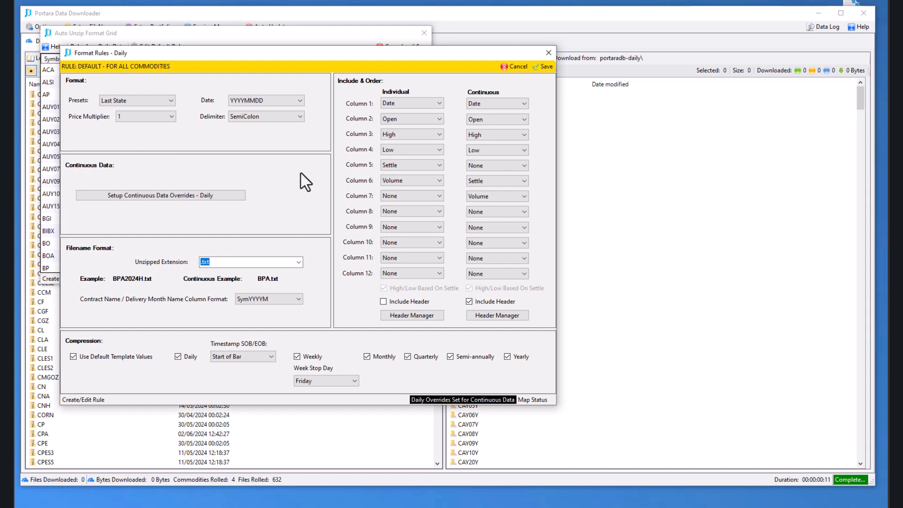
{"action": "left_click", "coordinate": [516, 68]}
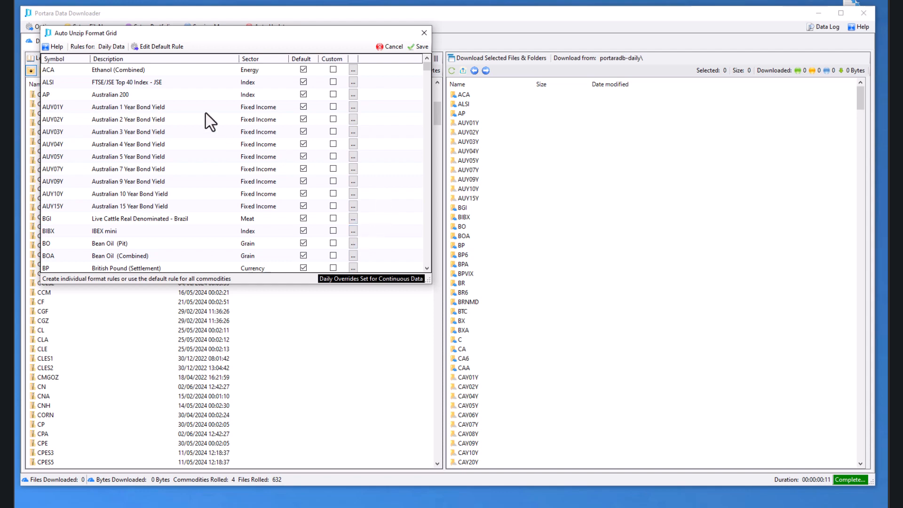
Set the roll method override of the default daily format rule to Not In Use
{"action": "left_click", "coordinate": [156, 47]}
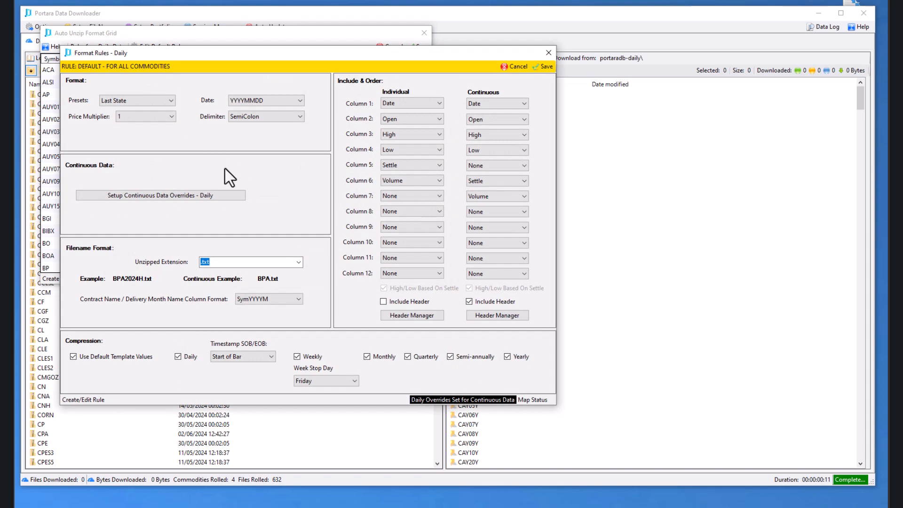
{"action": "left_click", "coordinate": [170, 196]}
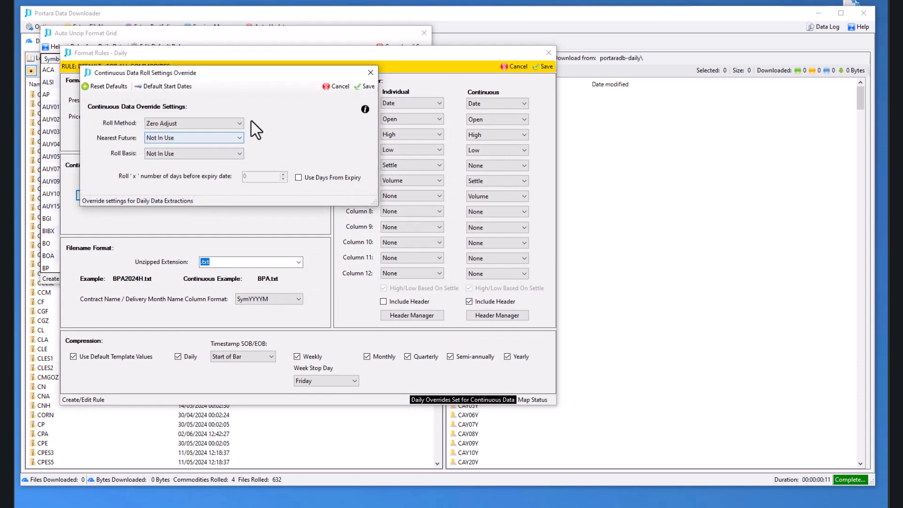
{"action": "left_click", "coordinate": [230, 123]}
{"action": "left_click", "coordinate": [219, 133]}
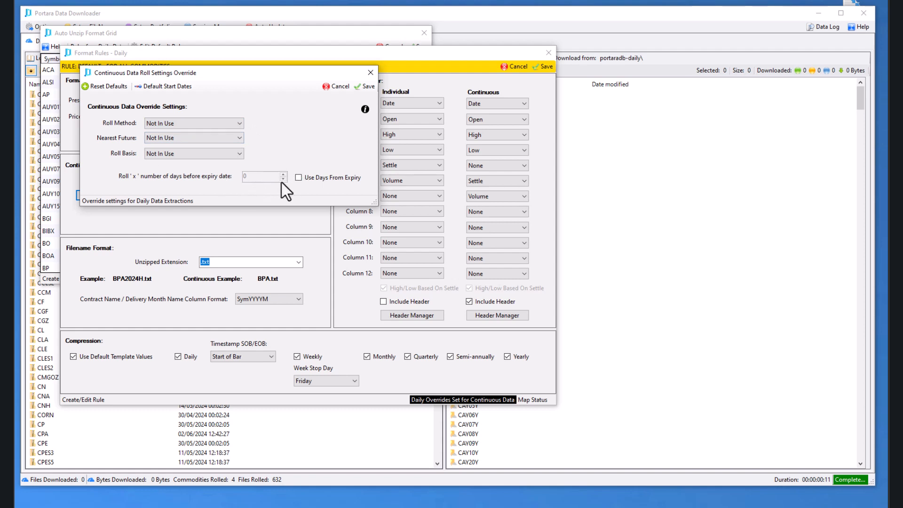
Enable Use Days From Expiry, review the roll basis and nearest future options, and save the override settings
{"action": "left_click", "coordinate": [298, 178]}
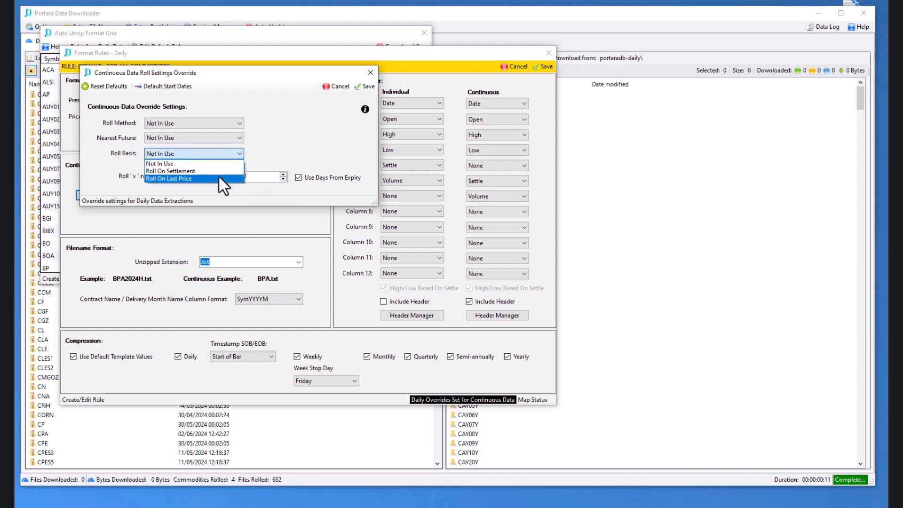
{"action": "left_click", "coordinate": [306, 147]}
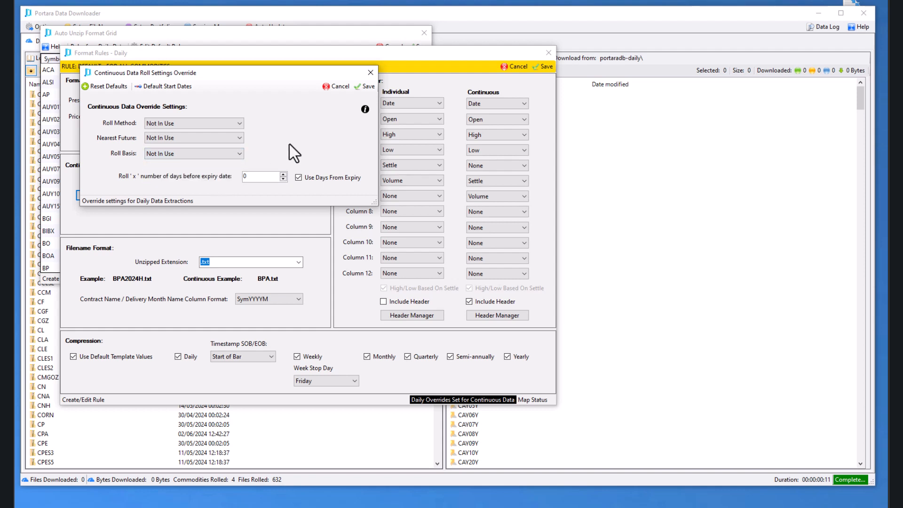
{"action": "left_click", "coordinate": [235, 137]}
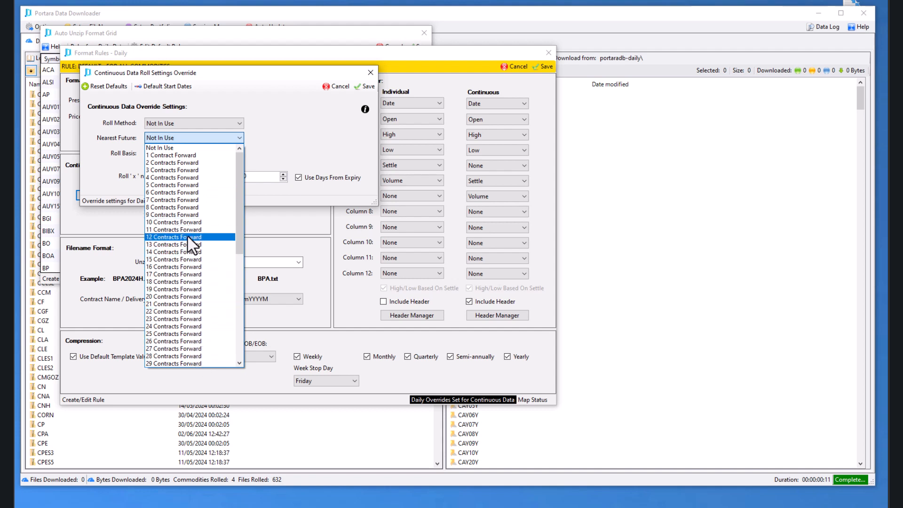
{"action": "left_click", "coordinate": [274, 154]}
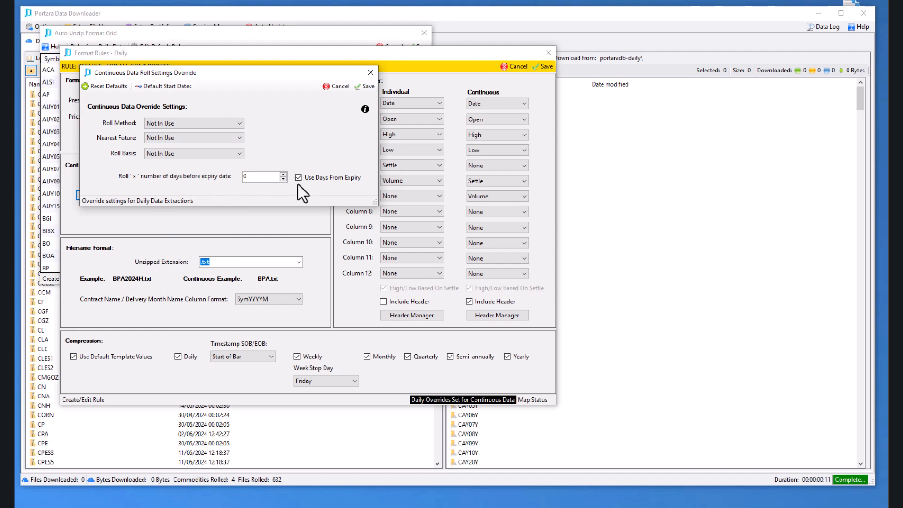
{"action": "left_click", "coordinate": [366, 86]}
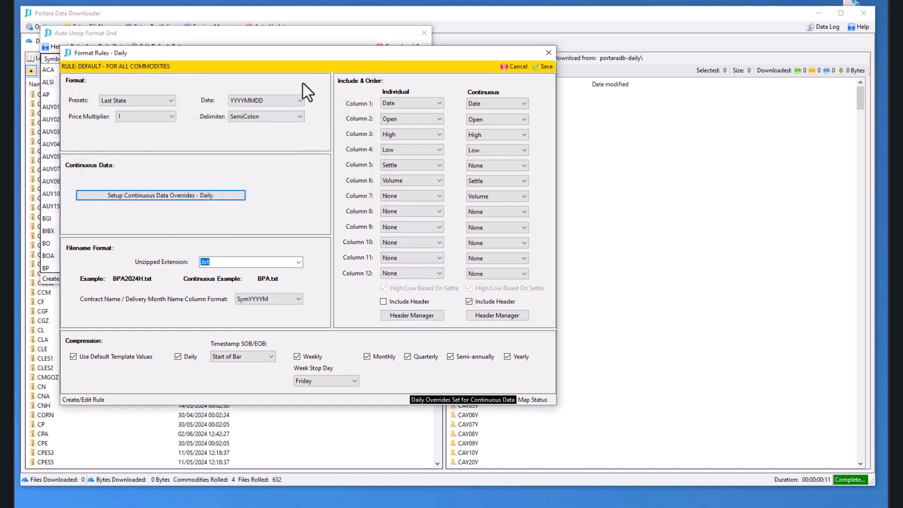
Turn off Use Days From Expiry and save the override settings, then leave the default rule and format grid without saving
{"action": "left_click", "coordinate": [192, 196]}
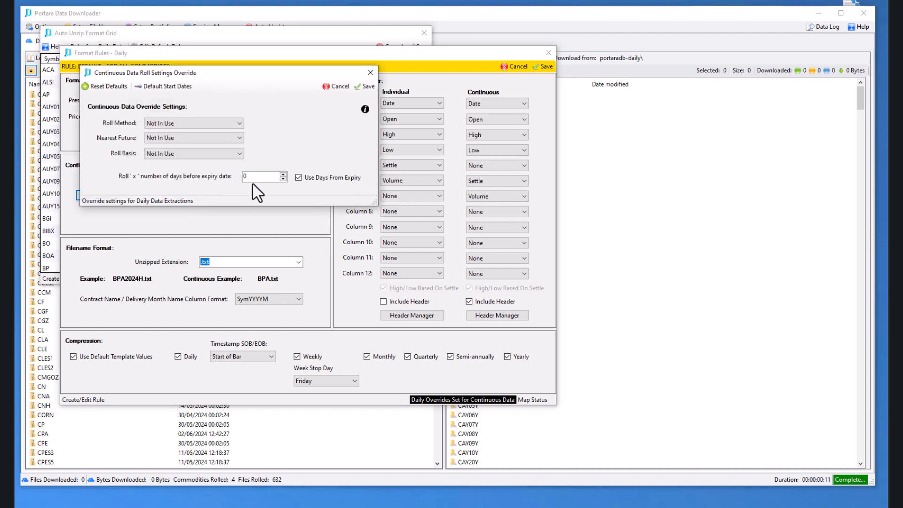
{"action": "left_click", "coordinate": [298, 178]}
{"action": "left_click", "coordinate": [363, 86]}
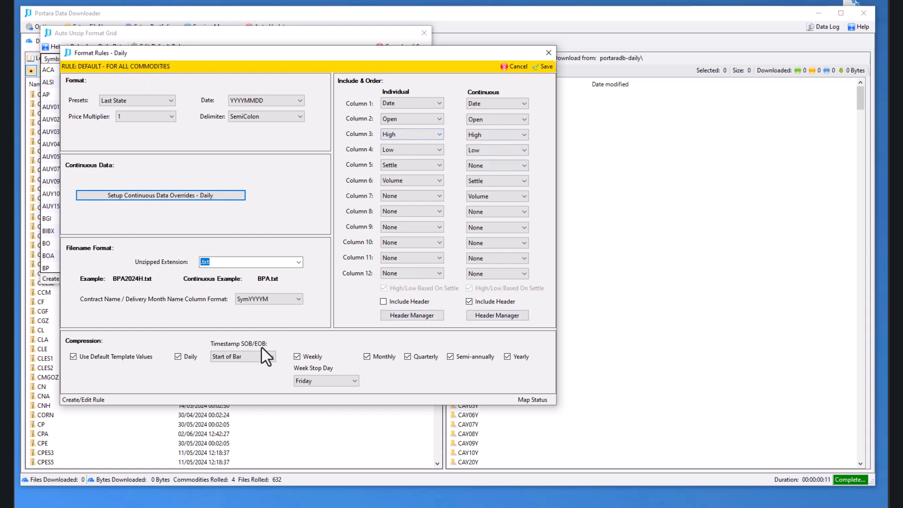
{"action": "left_click", "coordinate": [515, 66]}
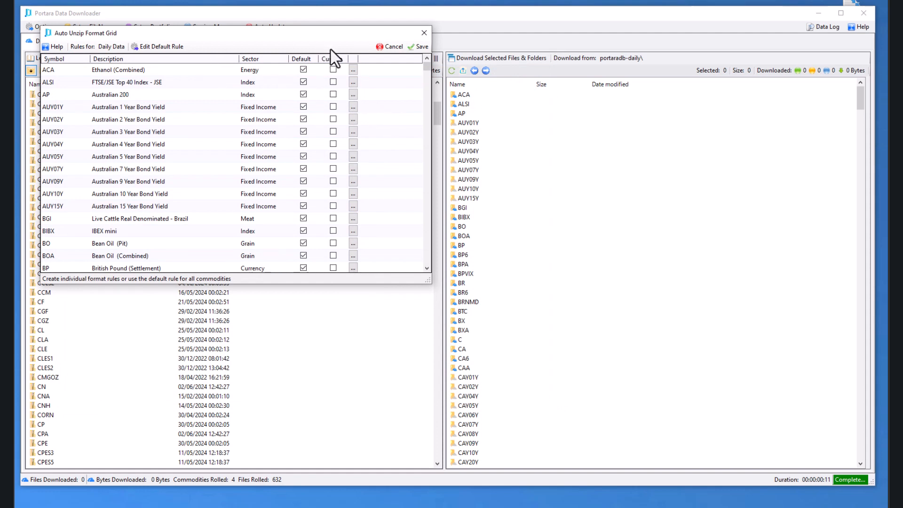
{"action": "left_click", "coordinate": [392, 47]}
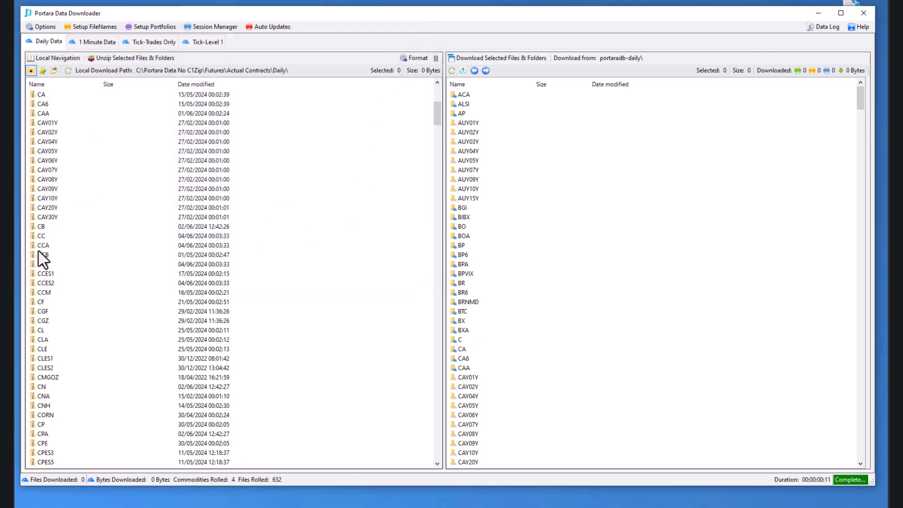